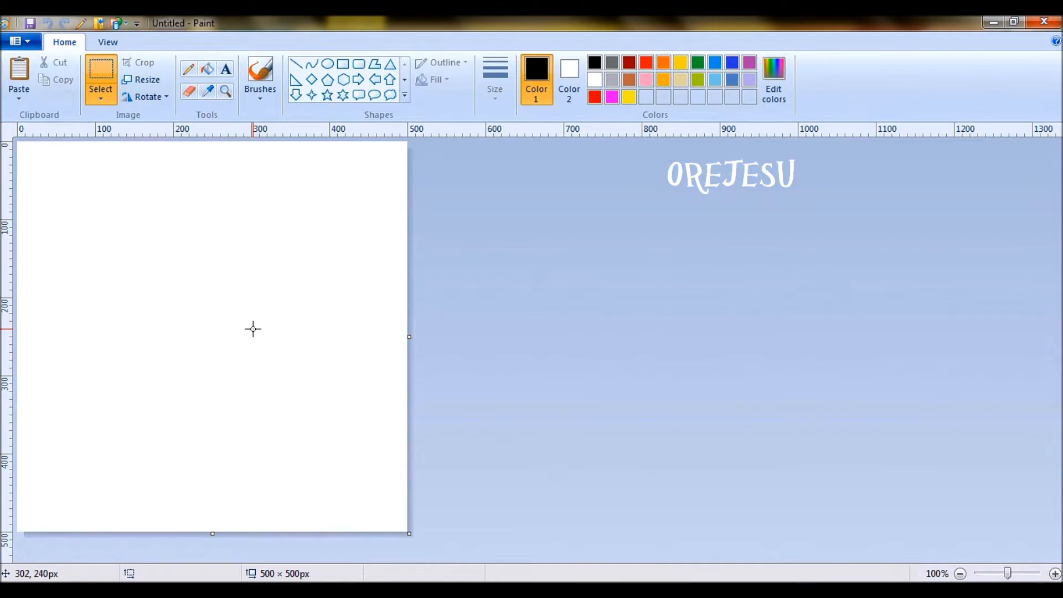
Apply a 500 × 500 pixel canvas size with the aspect ratio unlocked, and check the view options for the rulers.
click(155, 81)
click(170, 137)
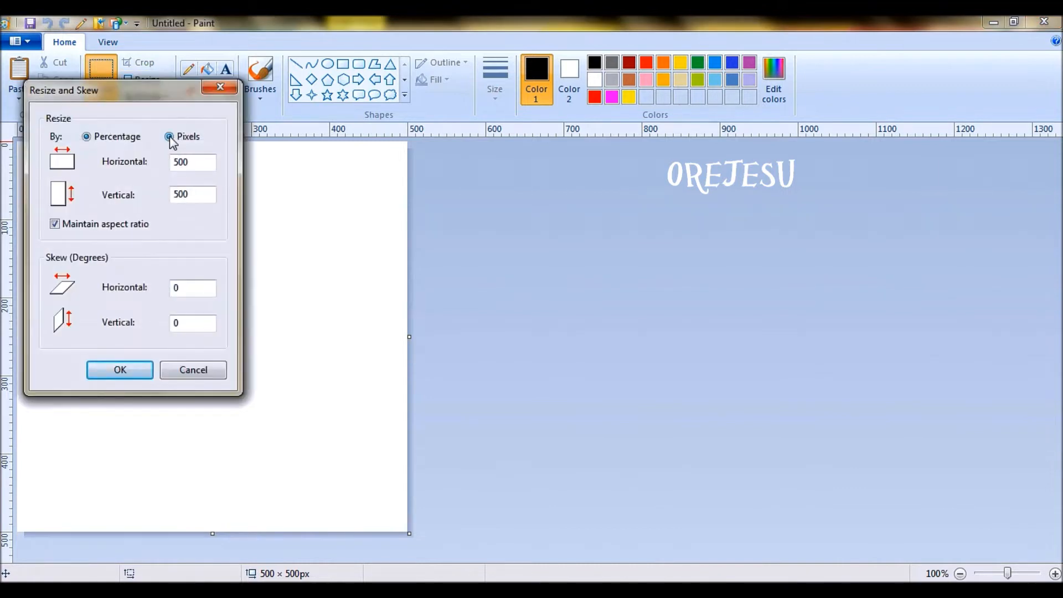
click(55, 224)
click(100, 370)
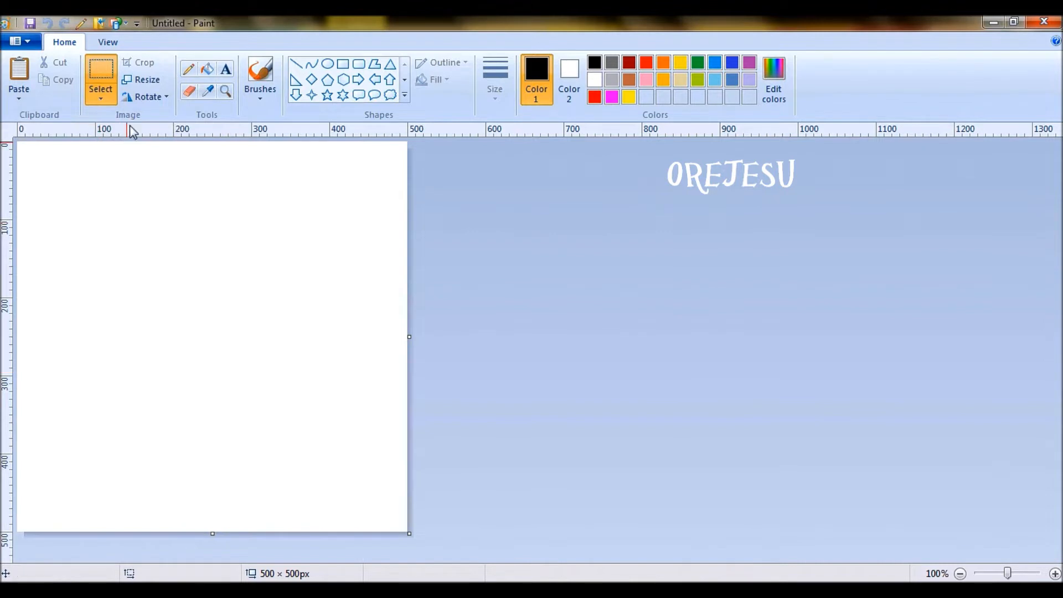
click(115, 45)
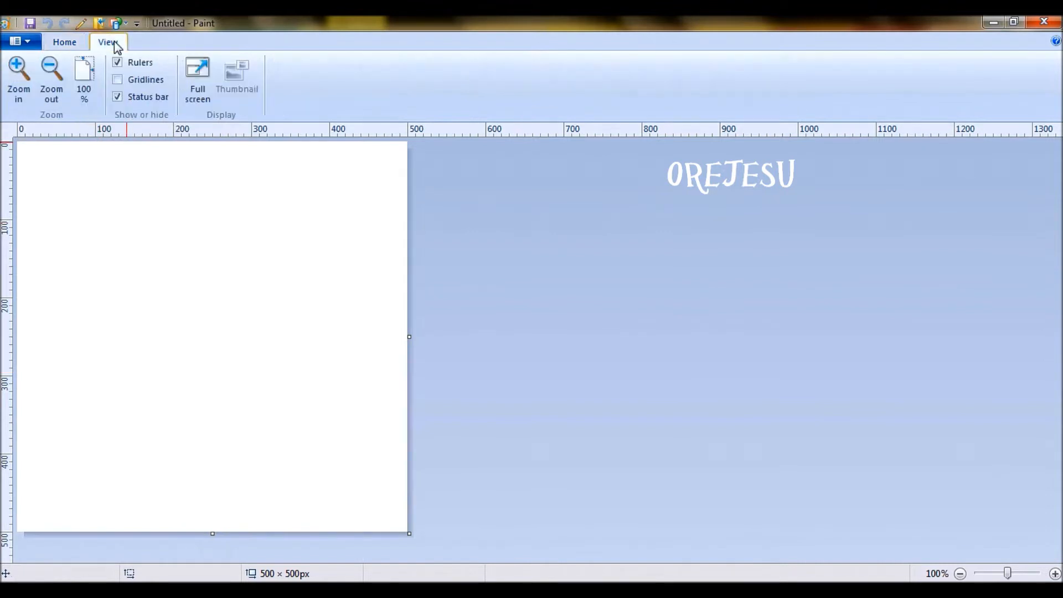
click(77, 45)
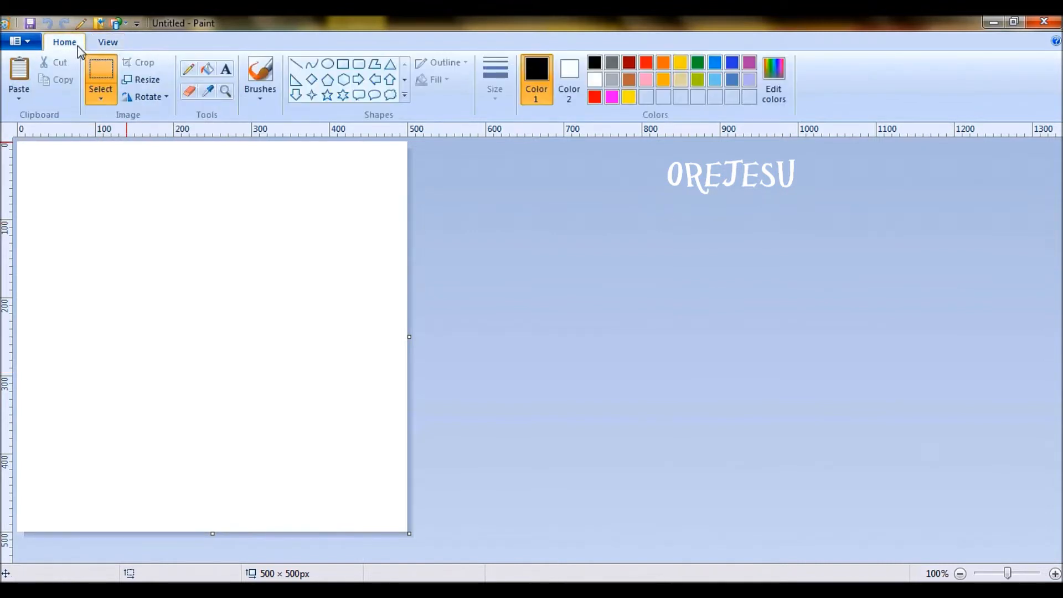
Draw a black S-shaped curve from about 100 px along the canvas's top edge to the midpoint of its right edge.
click(312, 64)
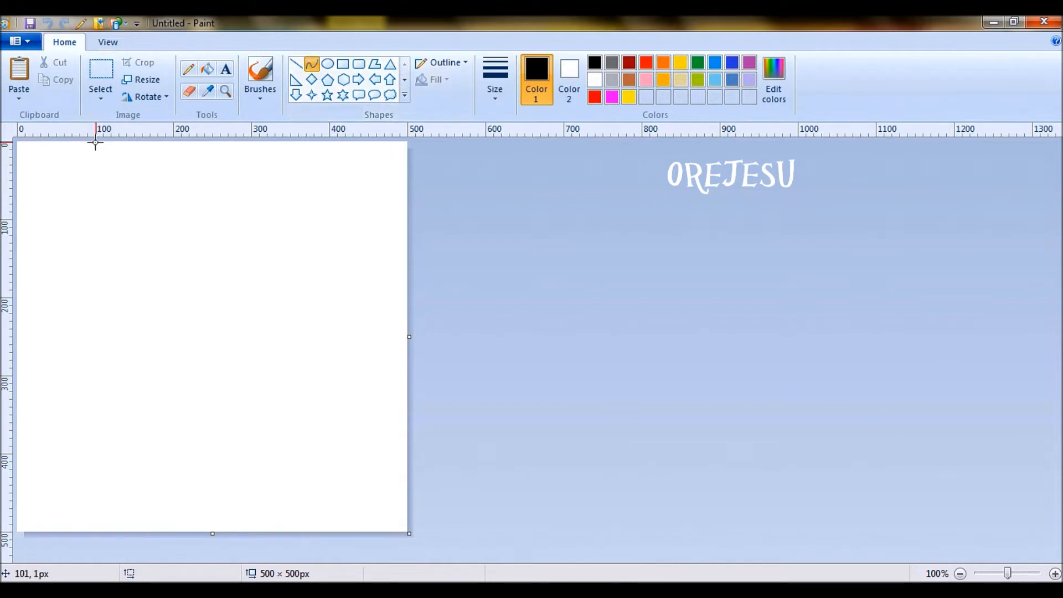
drag(96, 142, 406, 334)
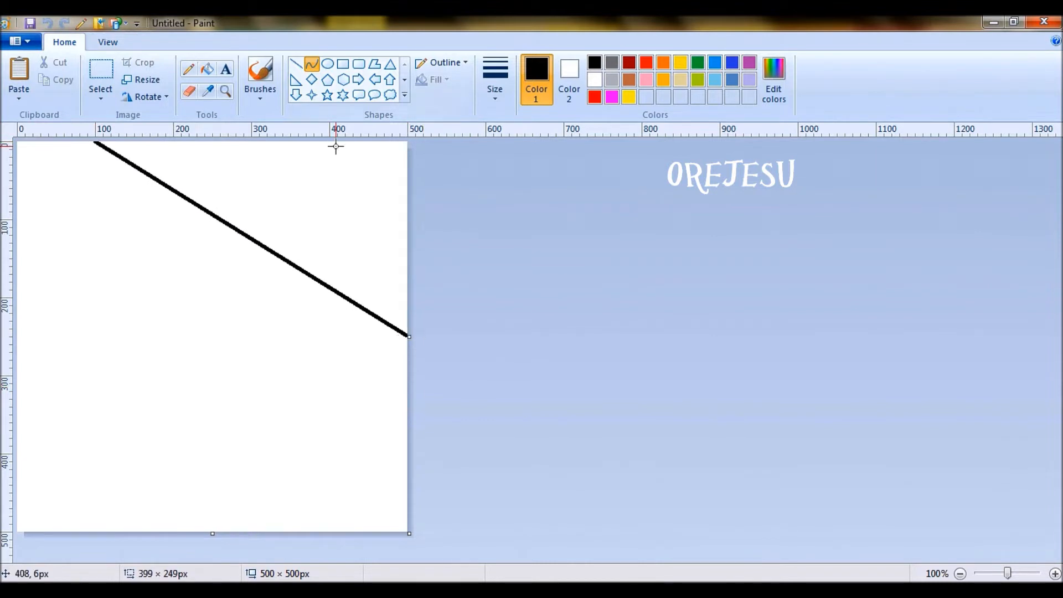
drag(328, 143, 330, 136)
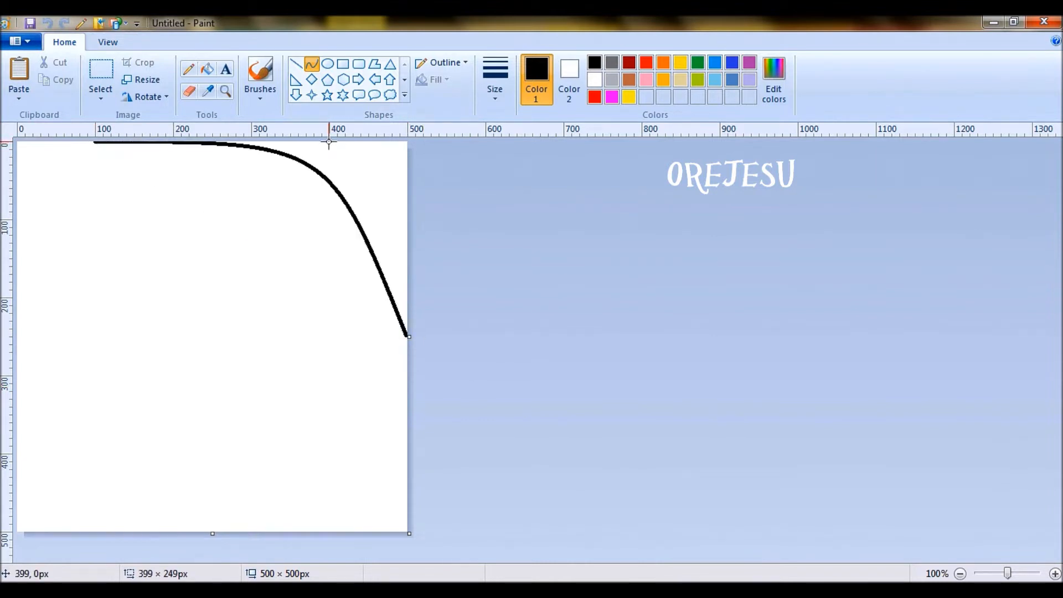
click(66, 372)
click(475, 438)
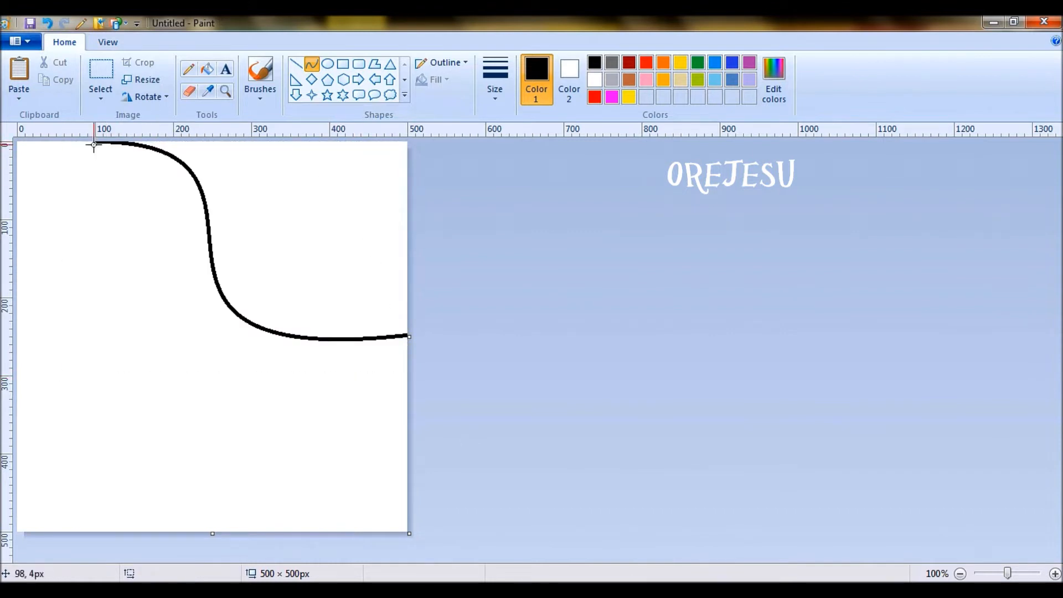
Draw a second curve from the first curve's upper end to about (60, 345) px, bulging toward the canvas centre.
drag(95, 142, 64, 410)
drag(131, 287, 143, 283)
click(323, 173)
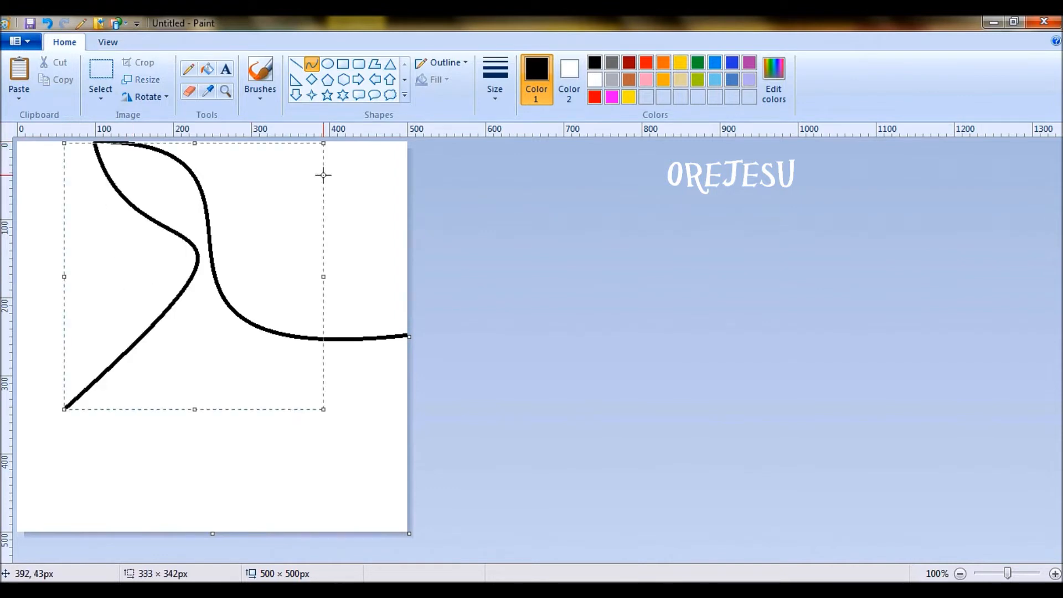
click(403, 513)
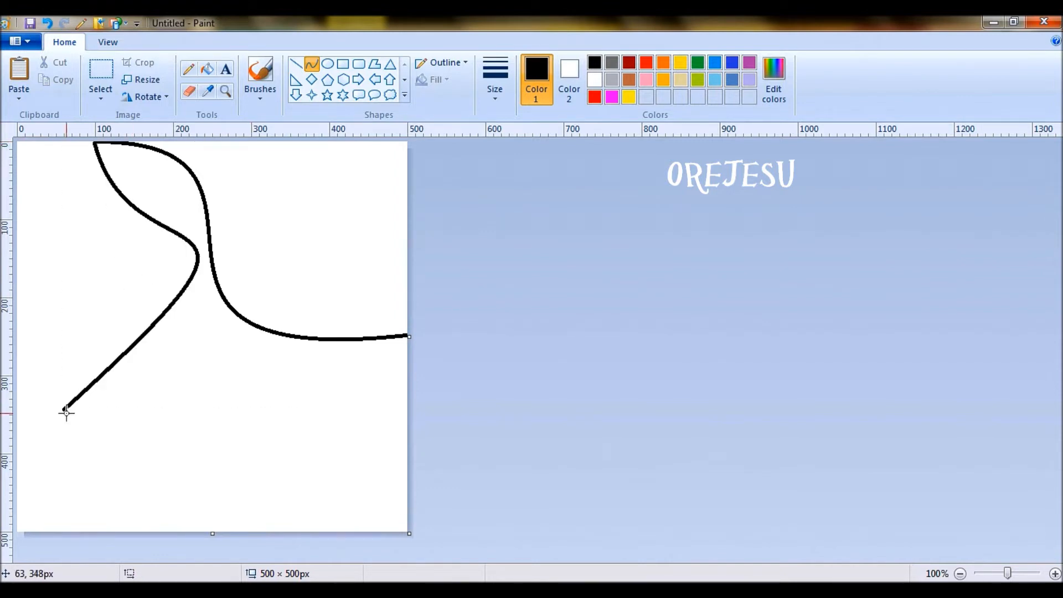
Draw a curve from the lower-left point to the middle of the canvas's bottom edge, bulging up and to the right.
drag(64, 410, 213, 531)
drag(199, 439, 257, 406)
click(376, 373)
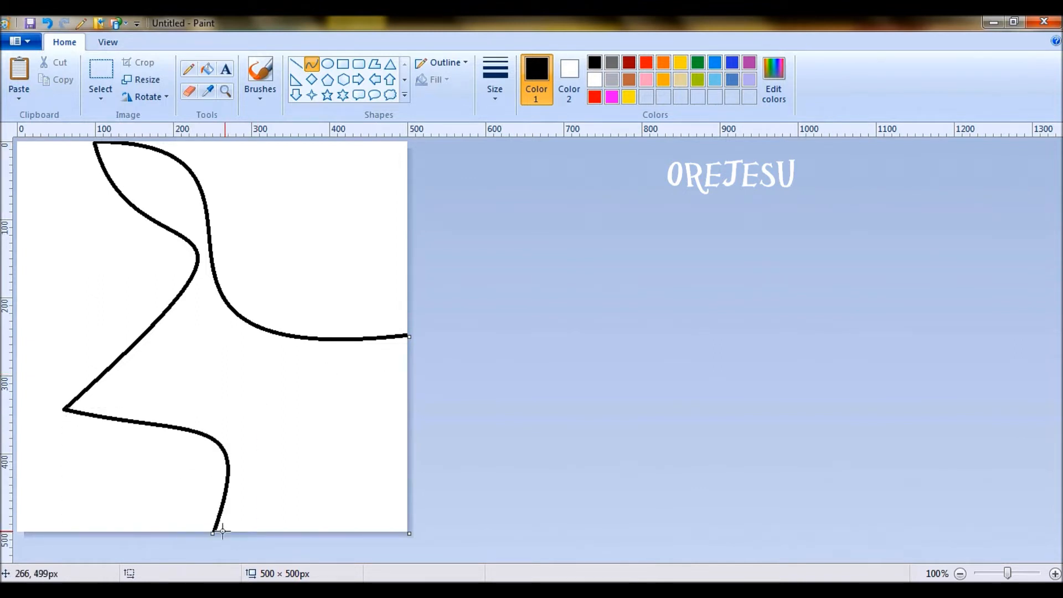
Close the outline with an S-shaped curve from the middle of the canvas's bottom edge to the midpoint of its right edge.
drag(215, 531, 409, 336)
click(208, 350)
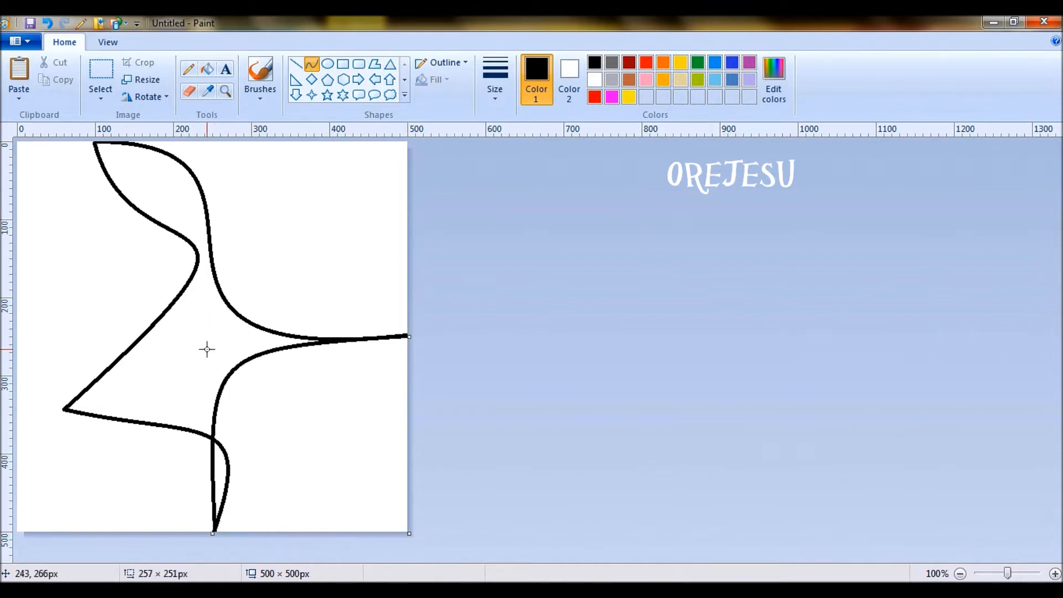
click(392, 468)
click(495, 288)
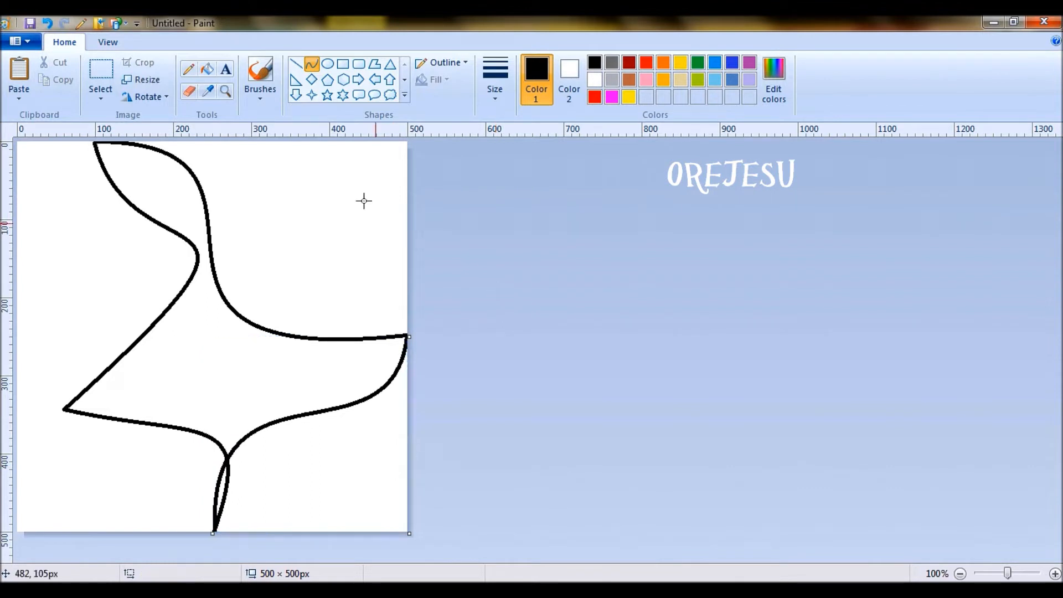
Draw a circle about 198 × 200 px in the canvas's upper-right corner.
click(328, 64)
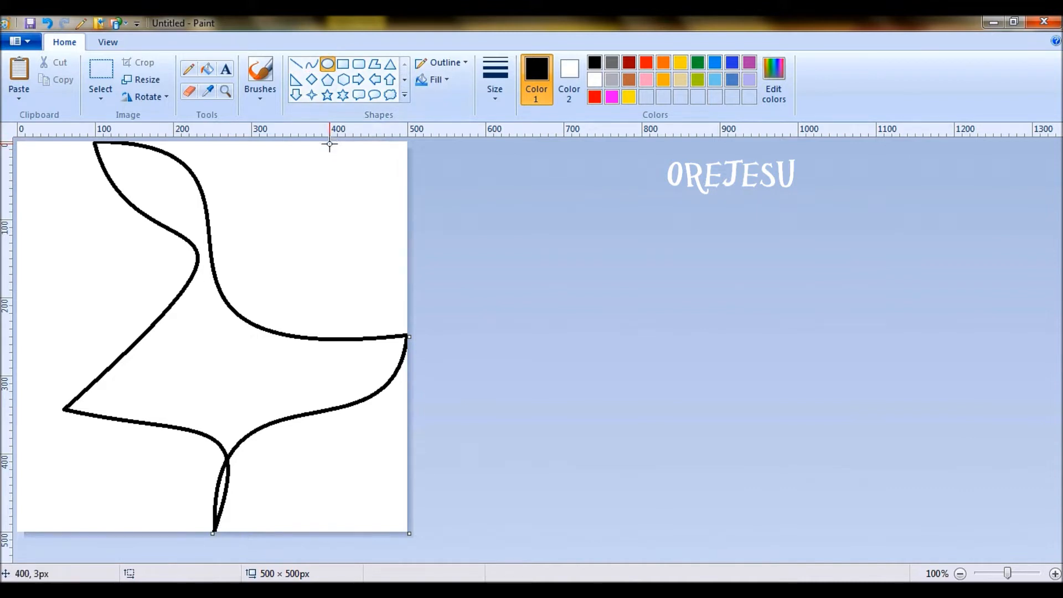
drag(329, 144, 404, 236)
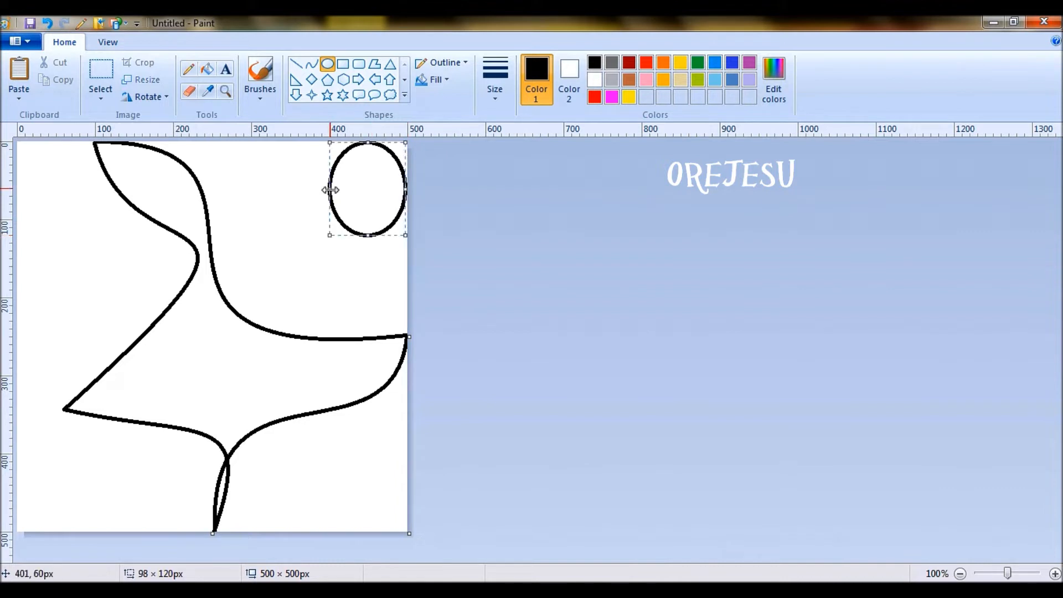
drag(330, 189, 252, 185)
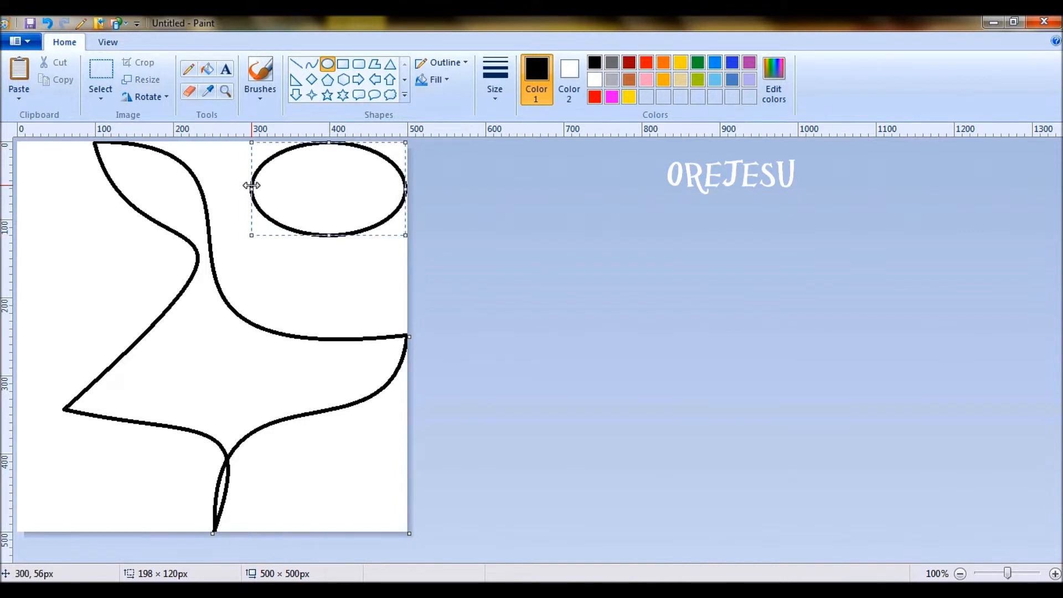
drag(329, 235, 341, 298)
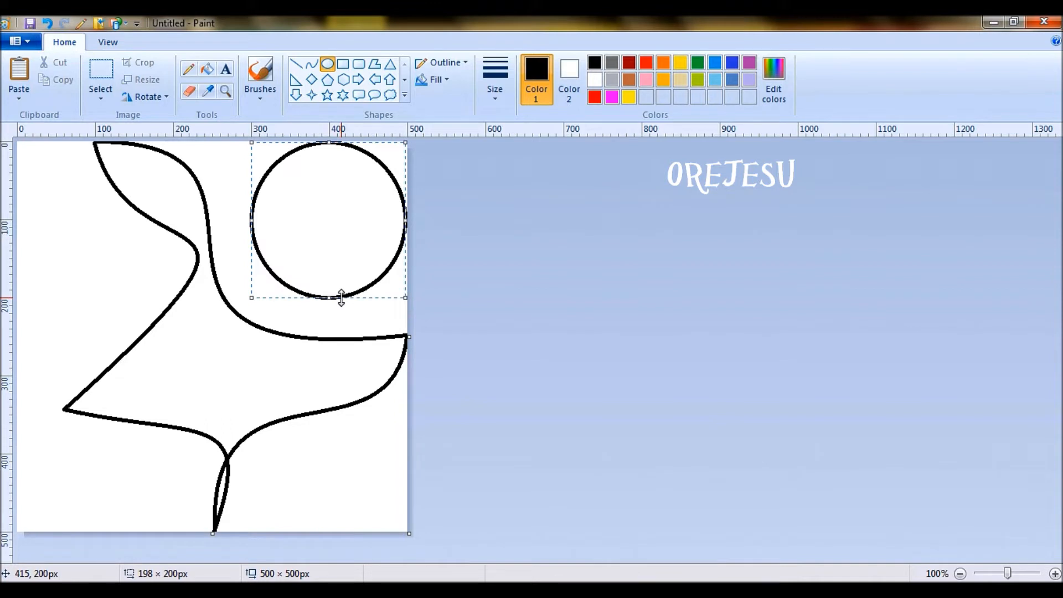
drag(341, 223, 341, 225)
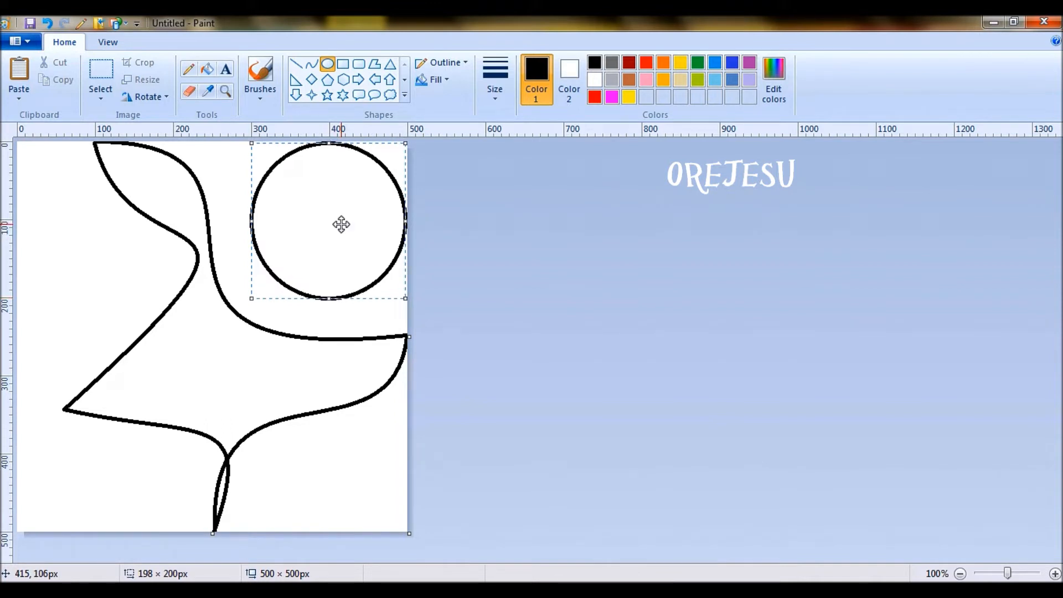
click(464, 277)
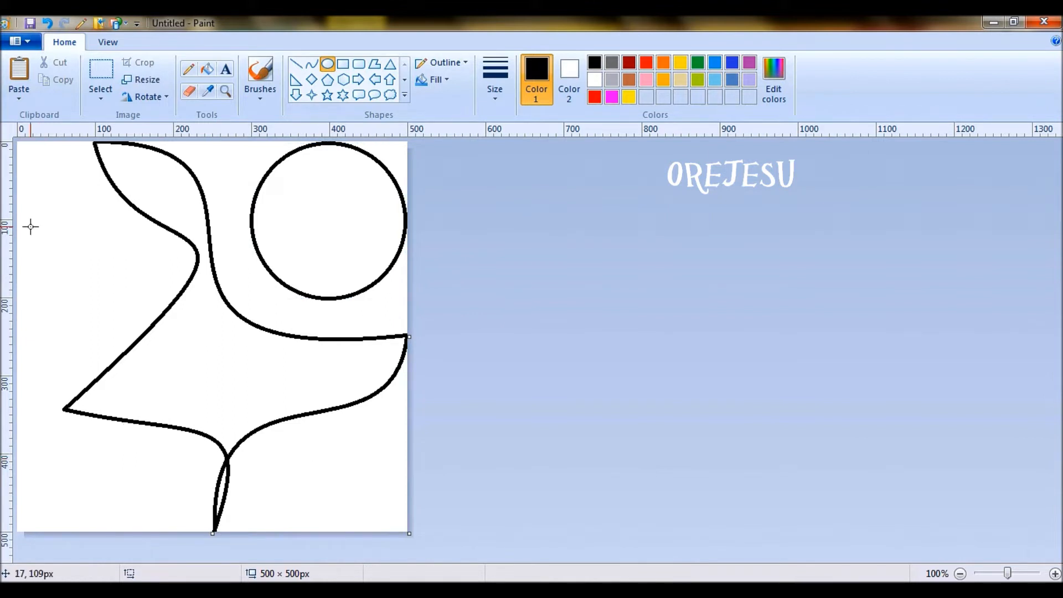
Draw a half-circle cut off by the canvas's left edge, spanning about 100 to 200 px vertically and about 50 px wide.
drag(18, 220, 117, 312)
mouse_move(52, 268)
mouse_down()
mouse_move(22, 263)
mouse_move(12, 274)
mouse_up()
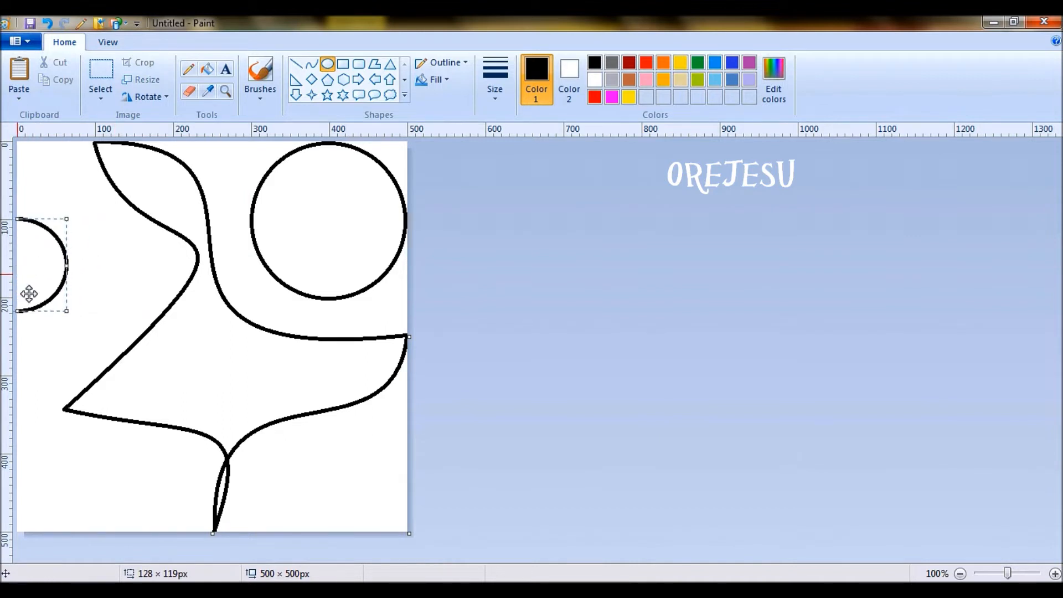
drag(21, 311, 20, 297)
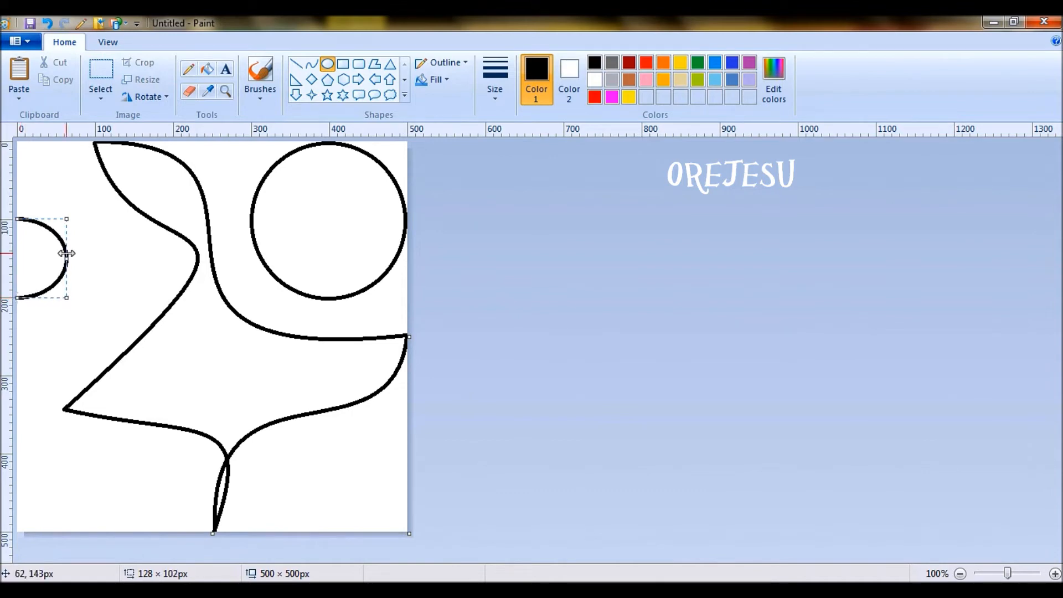
drag(67, 258, 57, 258)
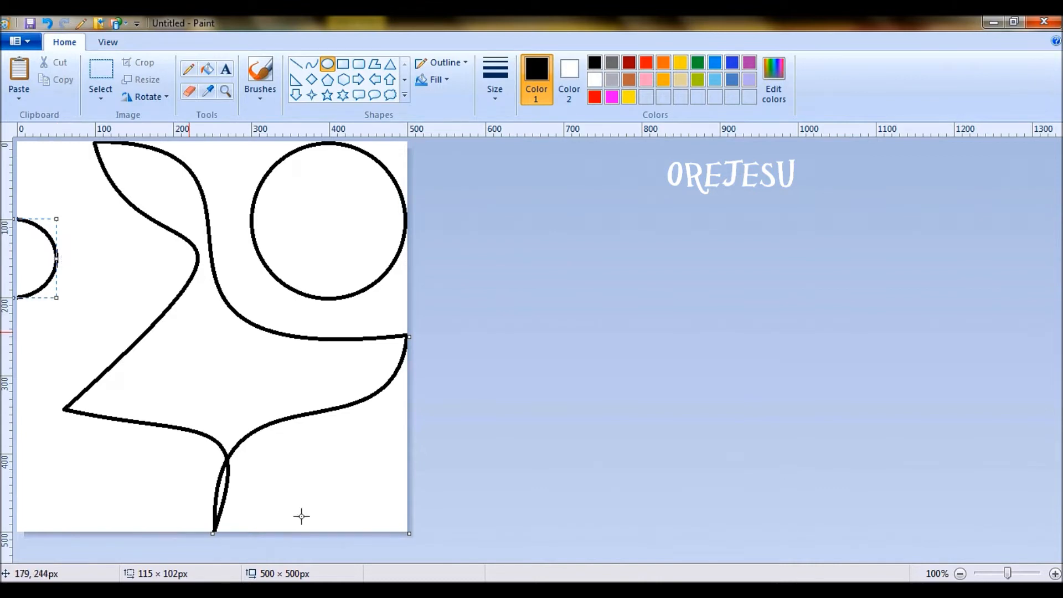
click(522, 512)
Fill the circle, the central curved shape, the half-circle and the small bottom loop with black.
click(207, 68)
click(304, 249)
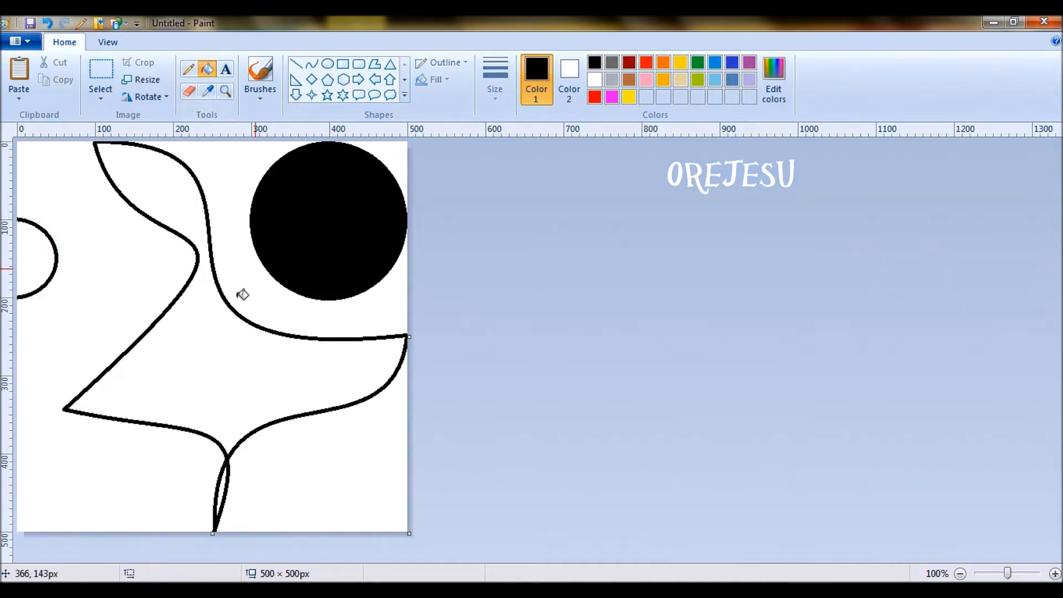
click(218, 339)
click(33, 257)
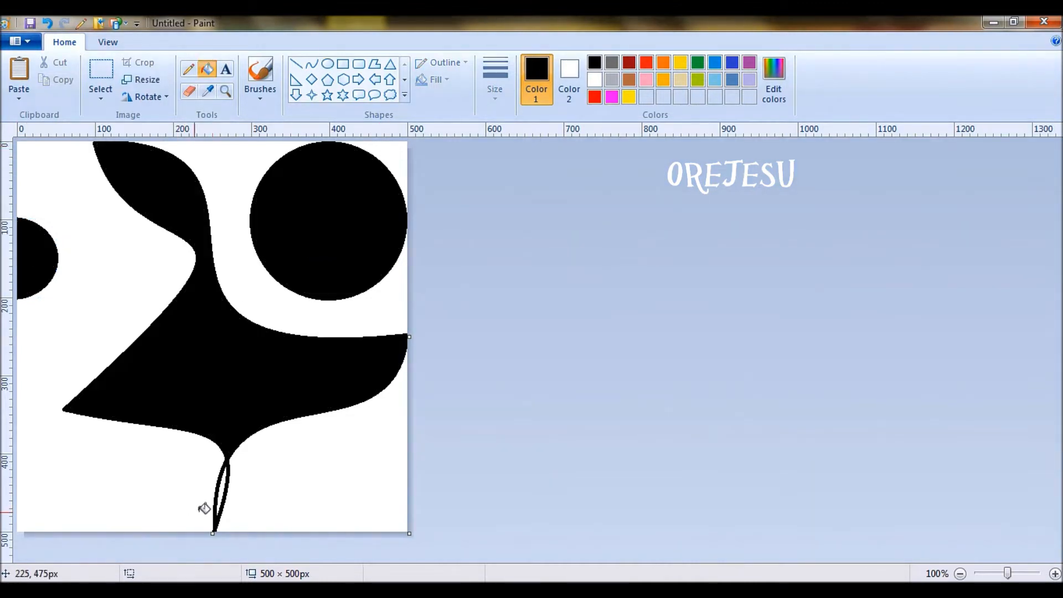
click(223, 488)
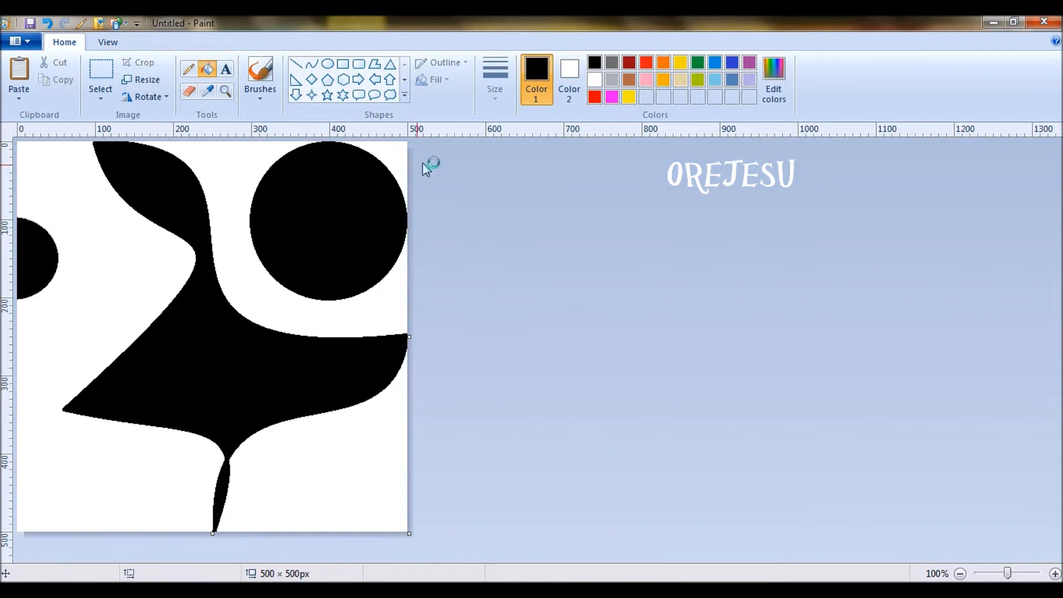
Fill the background around the large circle with red, including the small area in the canvas's upper-right corner.
click(593, 97)
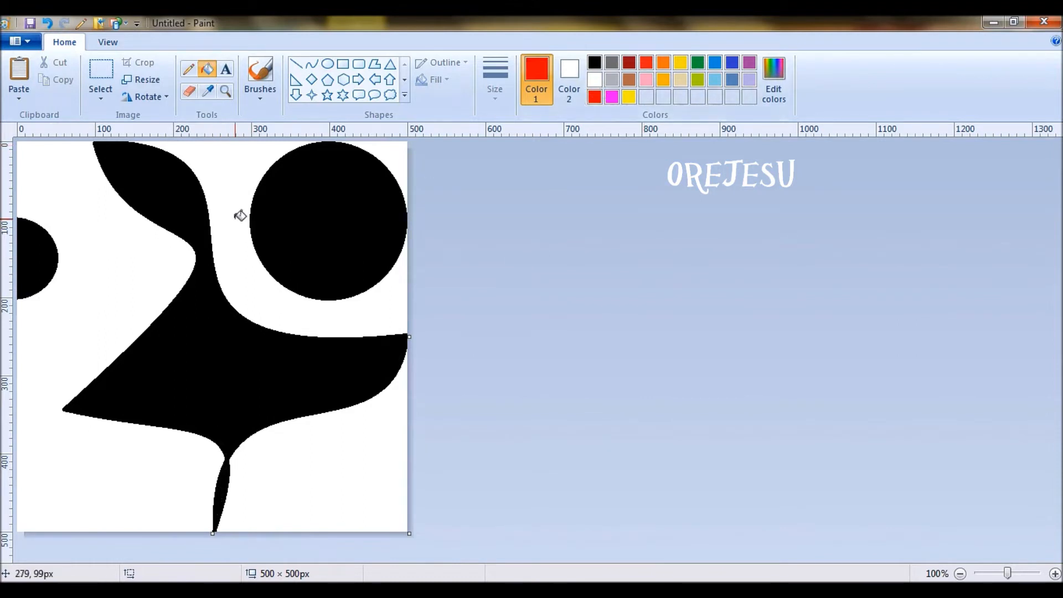
click(240, 216)
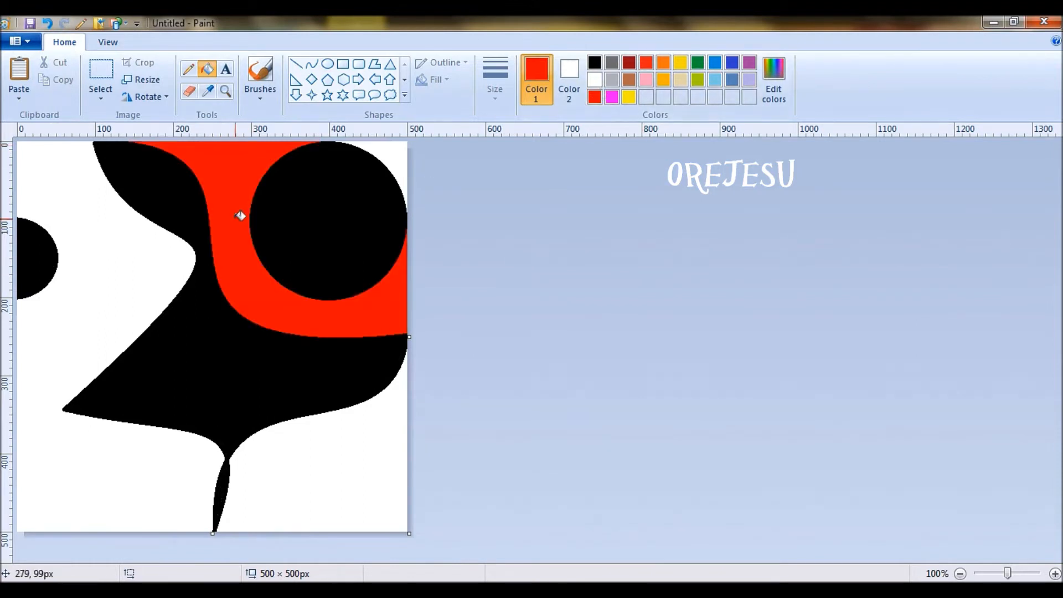
click(398, 149)
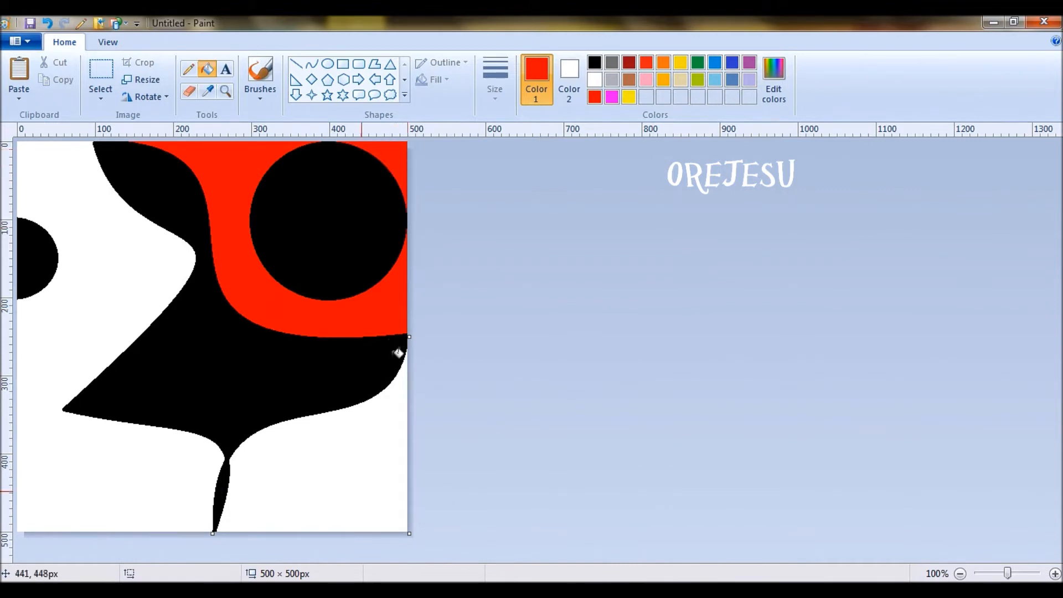
Fill the background left of the central shape with magenta and the lower-right background with yellow.
click(611, 98)
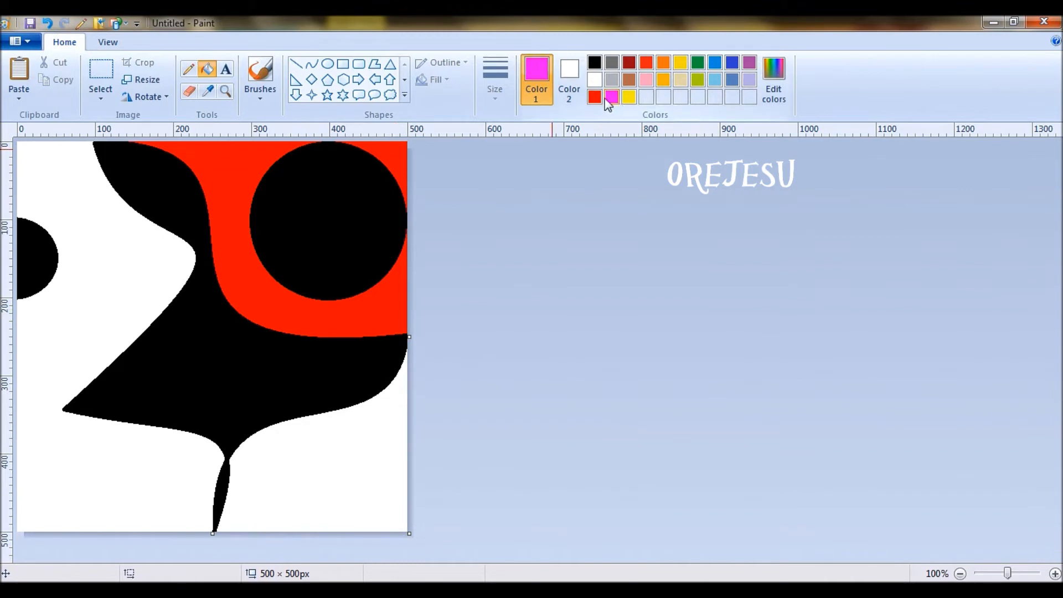
click(105, 259)
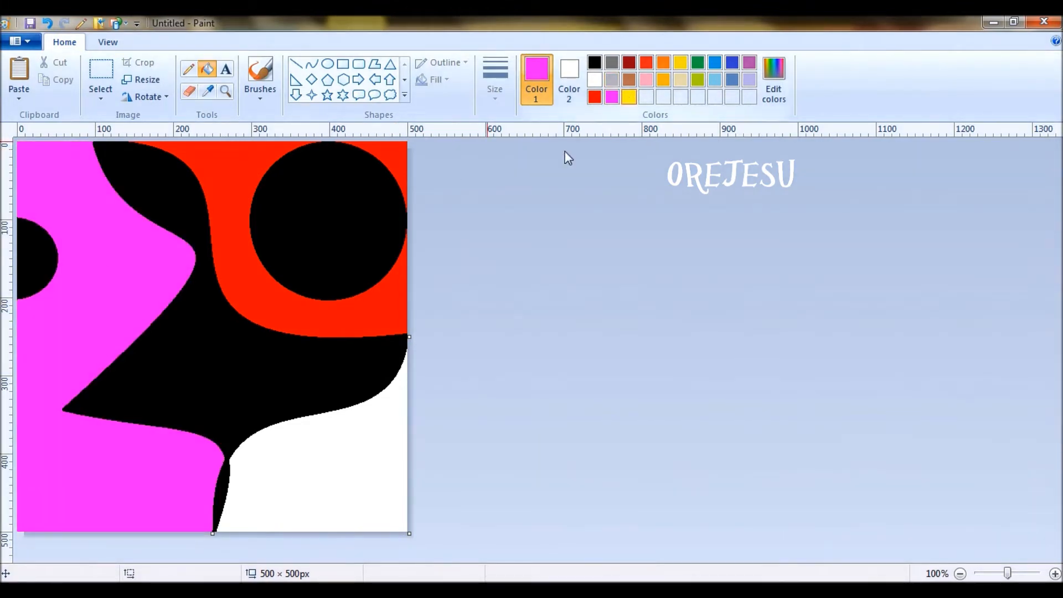
click(350, 471)
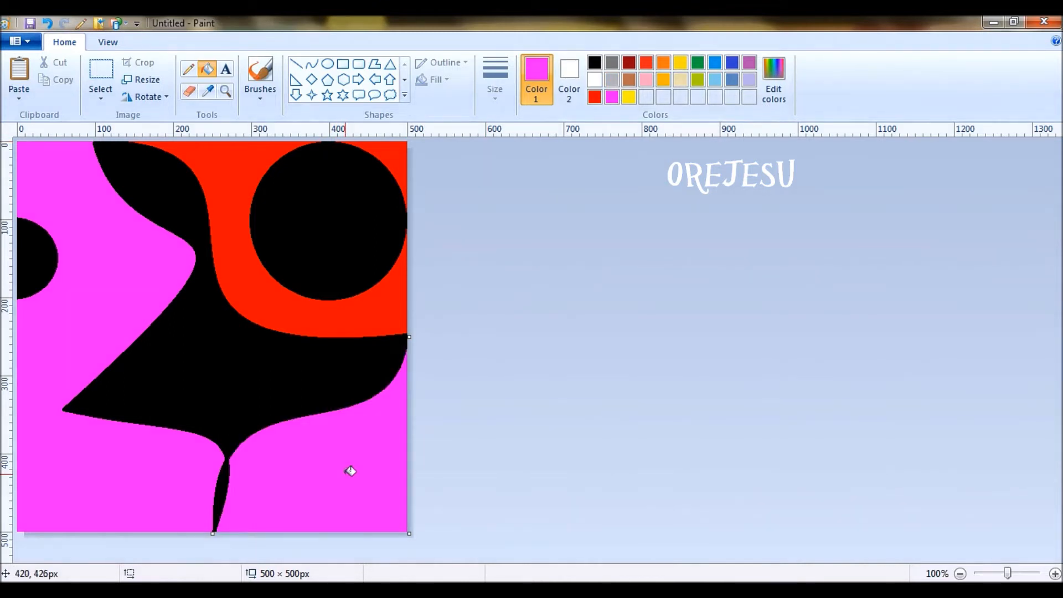
key(ctrl+z)
click(628, 97)
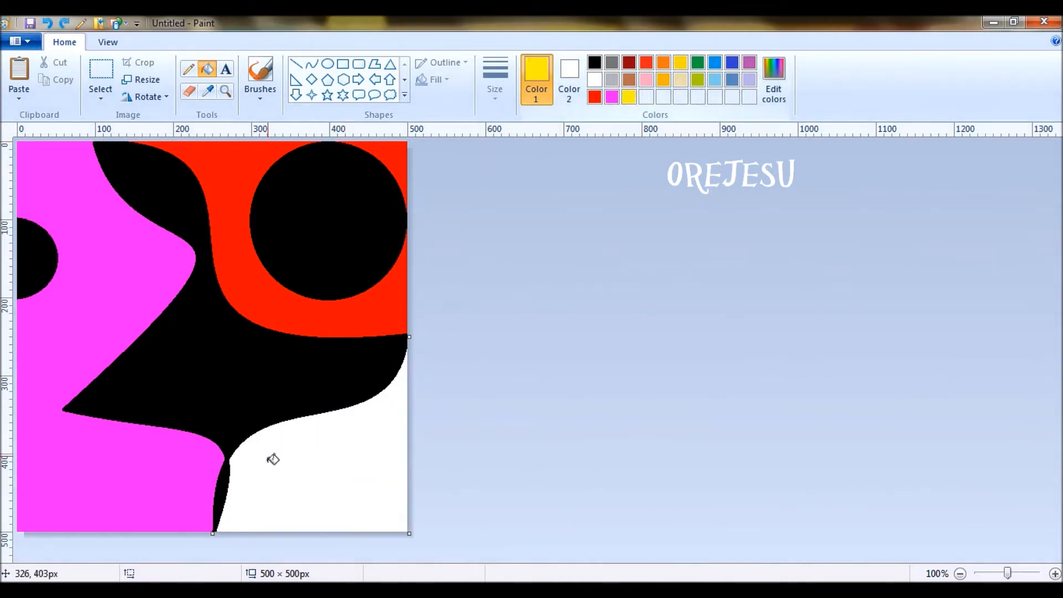
click(302, 500)
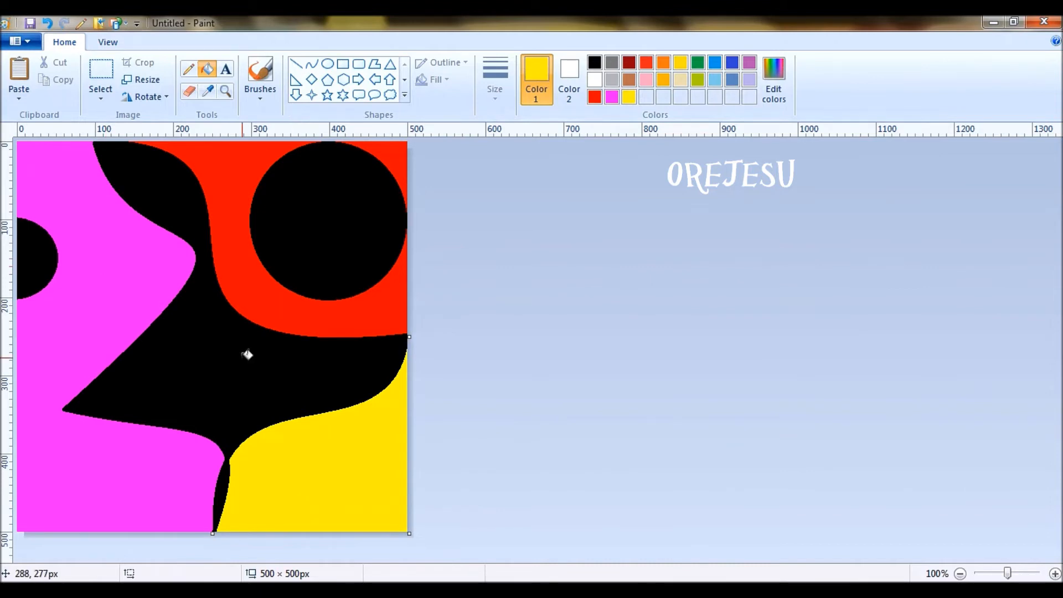
Open a second Paint window while keeping the current drawing open.
mouse_move(551, 590)
right_click(553, 590)
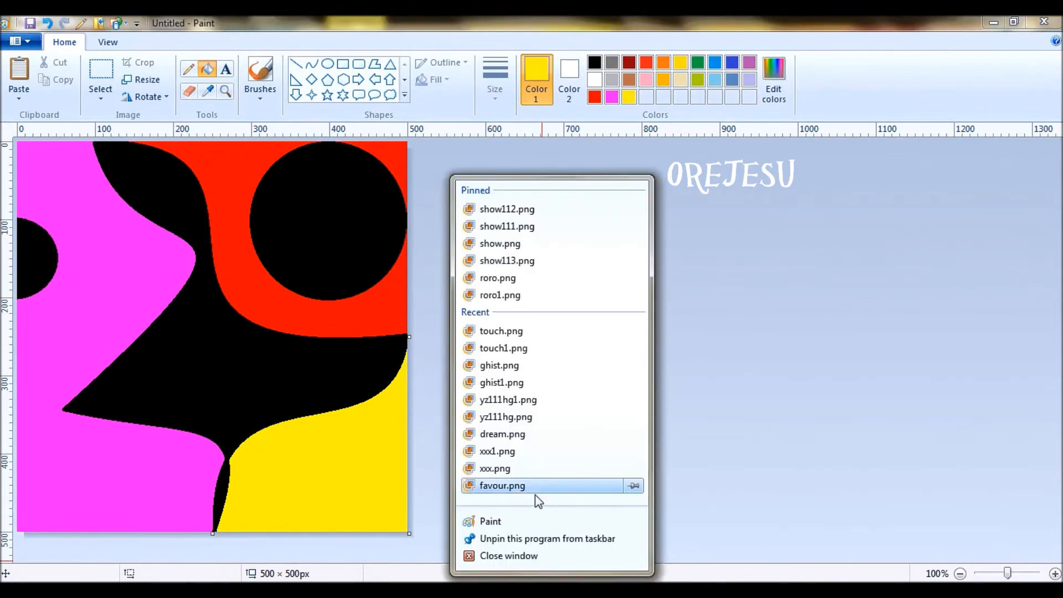
click(537, 525)
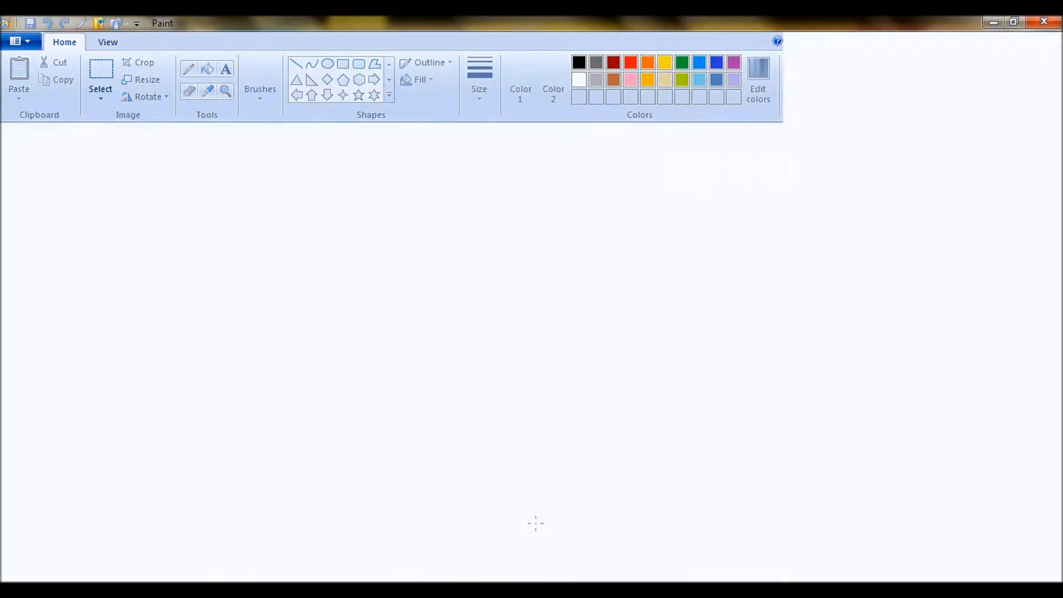
Resize the blank canvas to 3000 × 500 pixels without maintaining the aspect ratio.
click(143, 80)
click(169, 137)
click(54, 223)
double_click(184, 193)
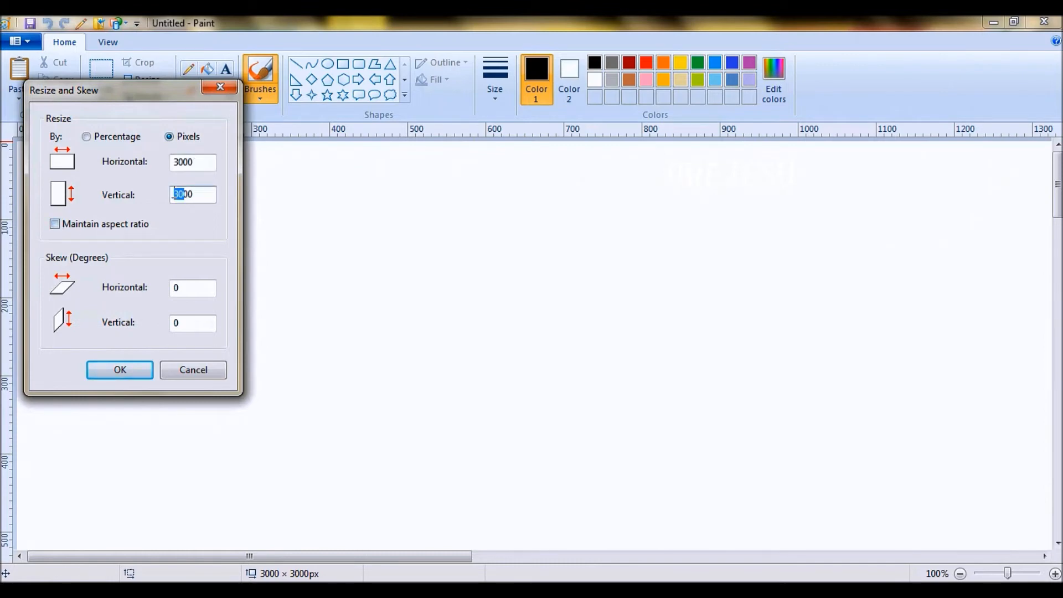
text(500)
click(144, 376)
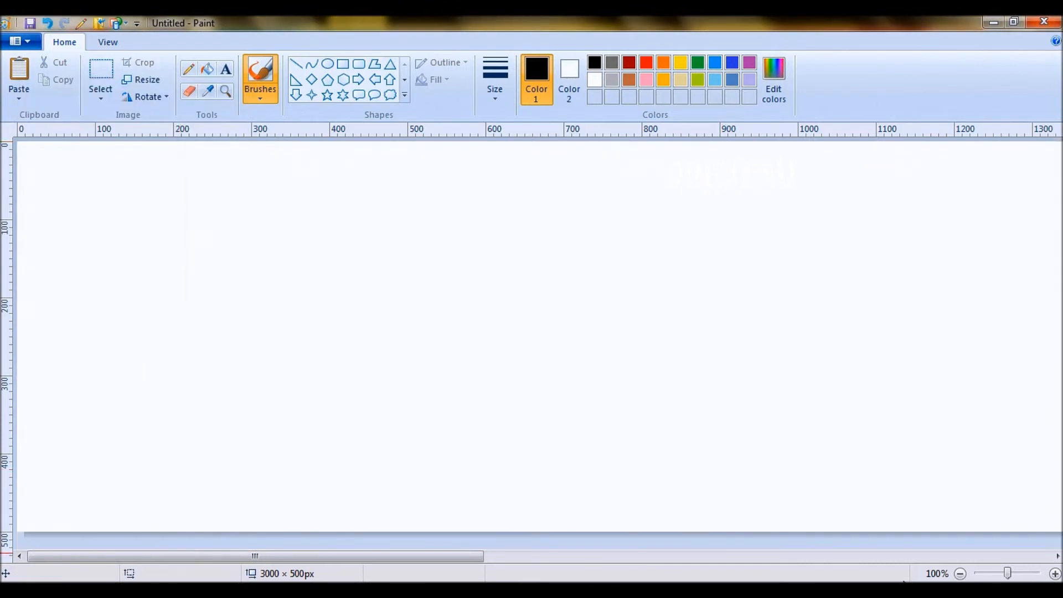
Copy the whole 500 × 500 px design from the first Paint window and paste it at the start of the blank canvas.
click(960, 574)
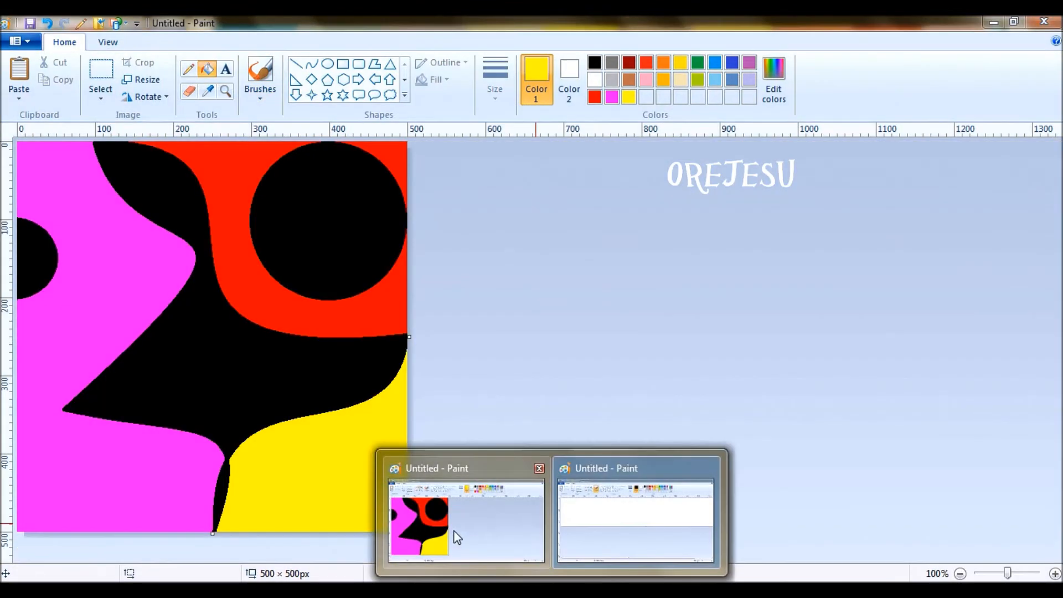
click(456, 539)
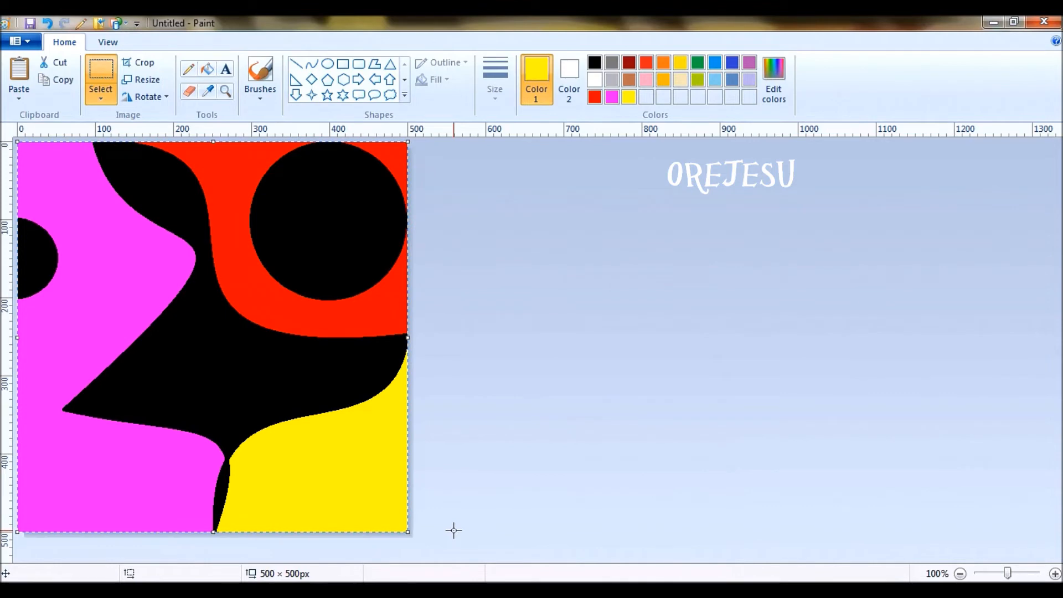
mouse_move(454, 530)
click(572, 549)
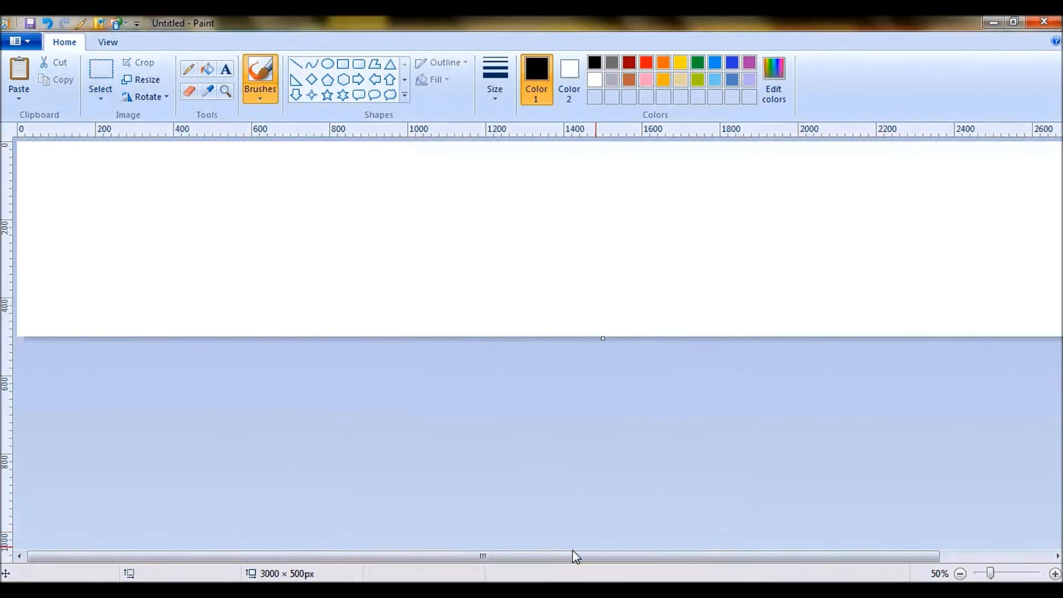
key(ctrl+v)
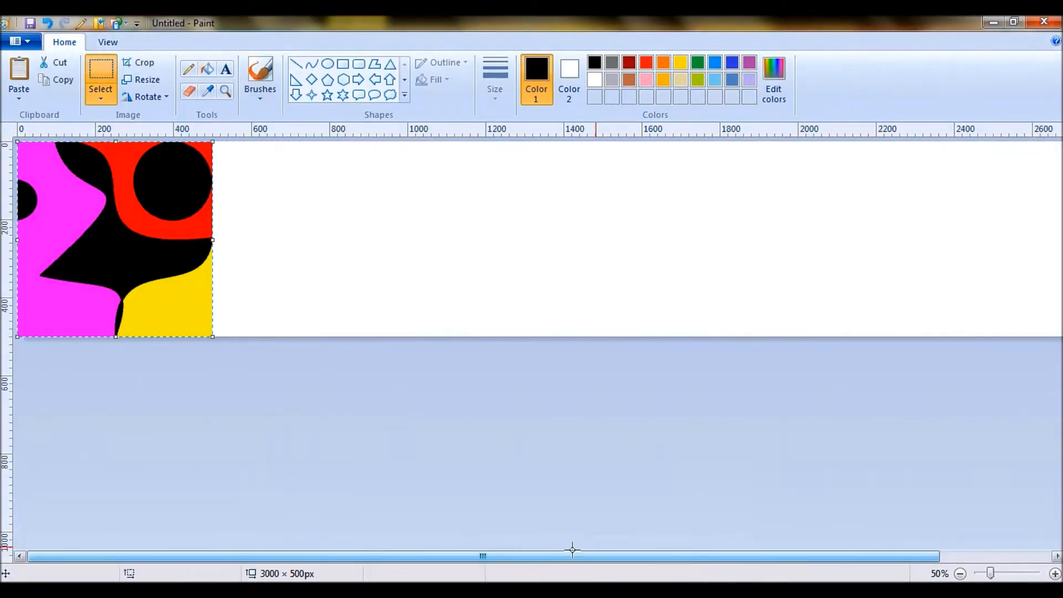
Place a second copy of the tile flush beside the first, starting at 500 px, and flip it horizontally.
drag(87, 211, 286, 213)
drag(285, 213, 285, 214)
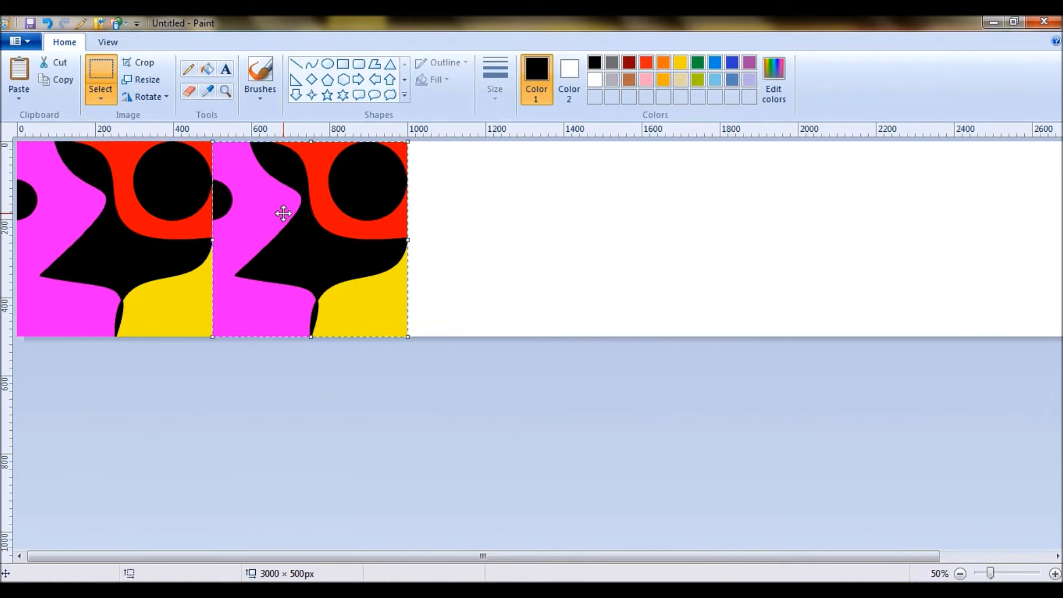
click(163, 94)
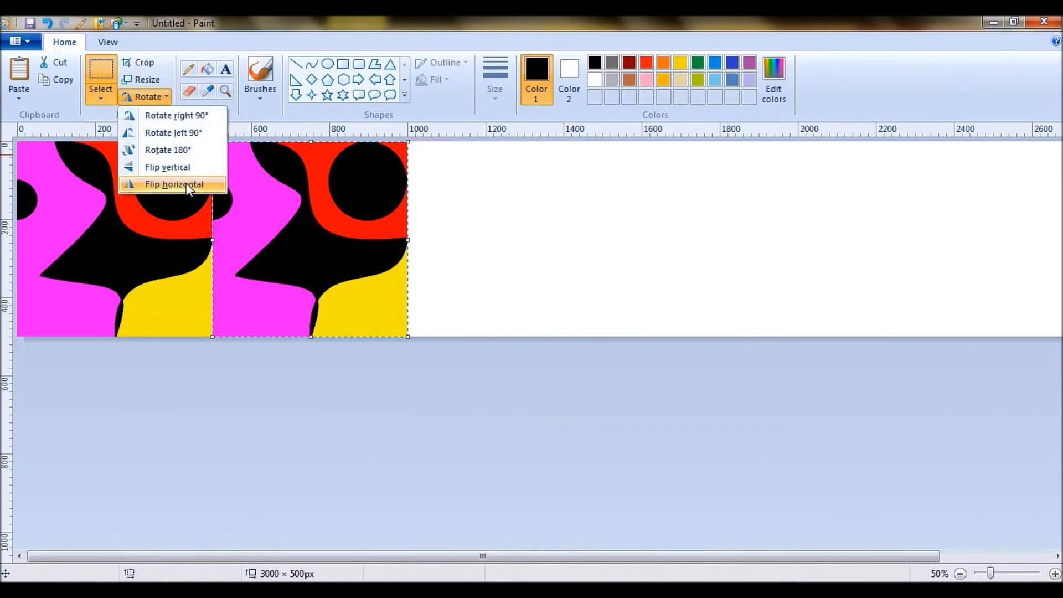
click(188, 187)
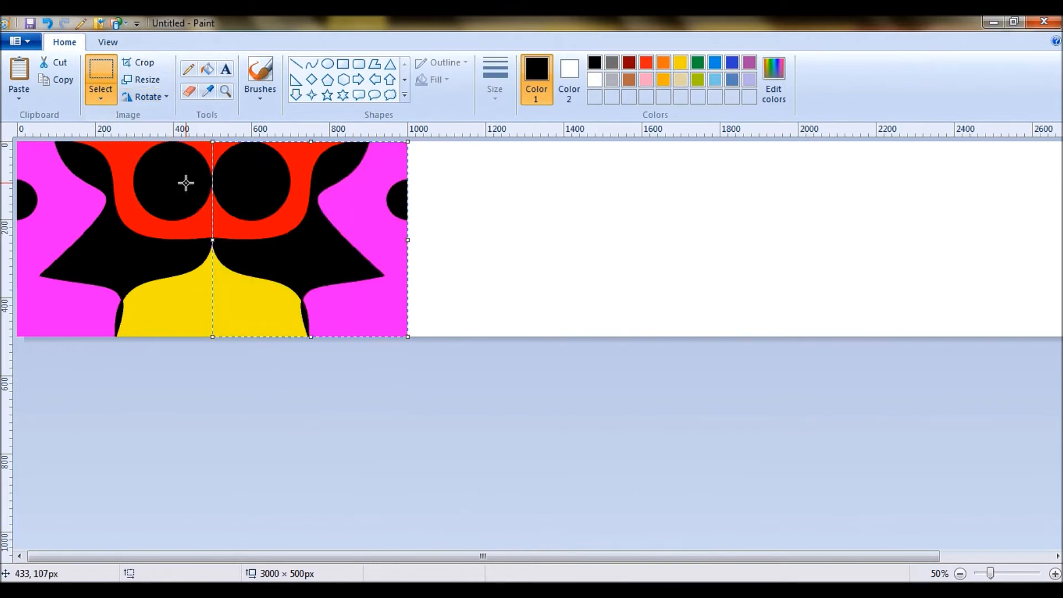
Add two more tile copies starting at 1000 and 1500 px, flipping the one at 1500 px horizontally.
key(ctrl+a)
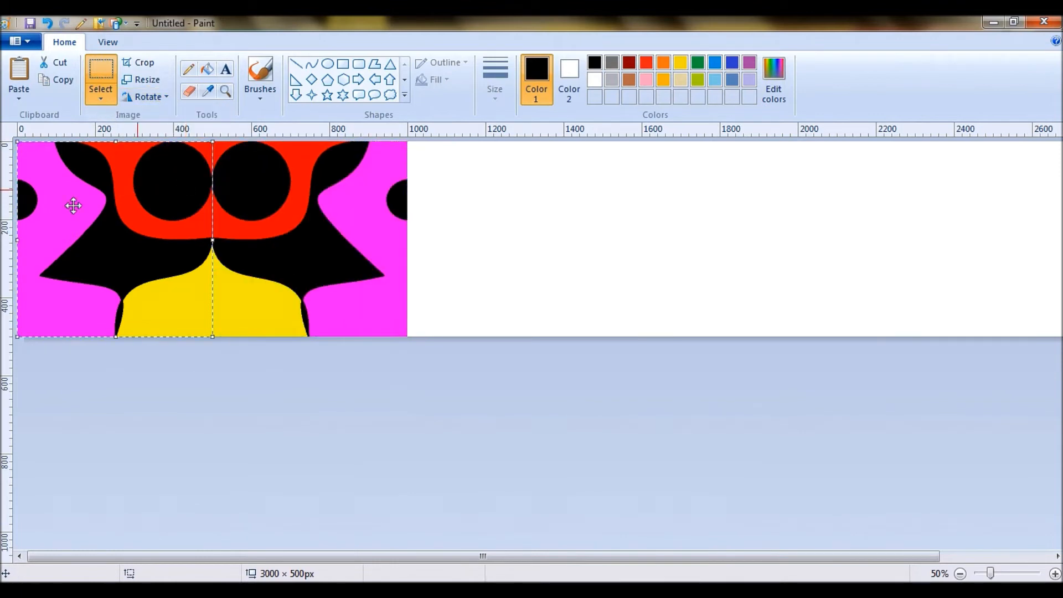
drag(479, 201, 433, 230)
key(ctrl+v)
drag(133, 244, 718, 245)
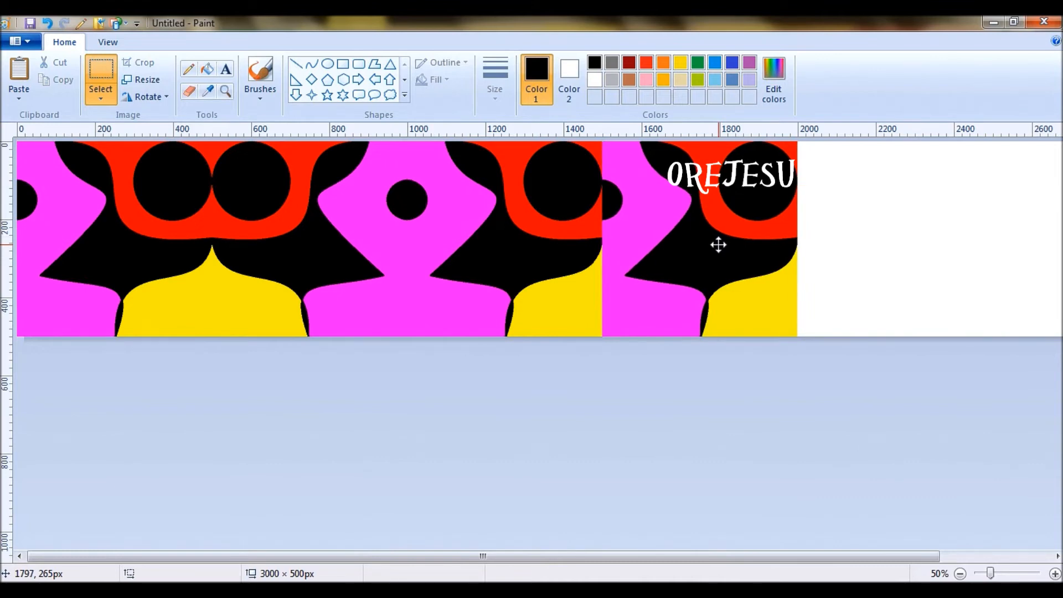
drag(717, 244, 717, 245)
click(160, 99)
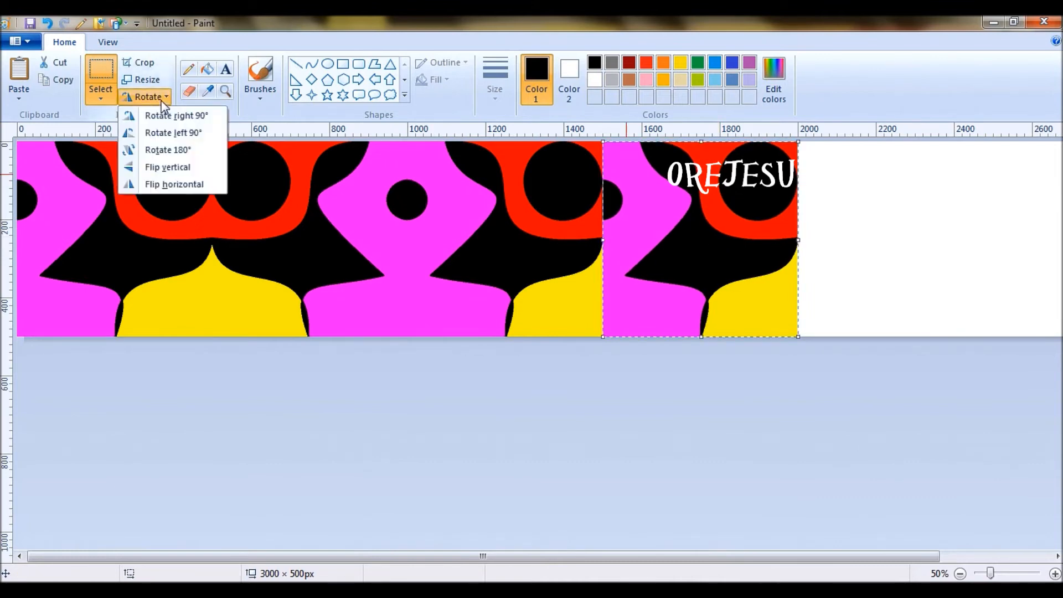
click(183, 185)
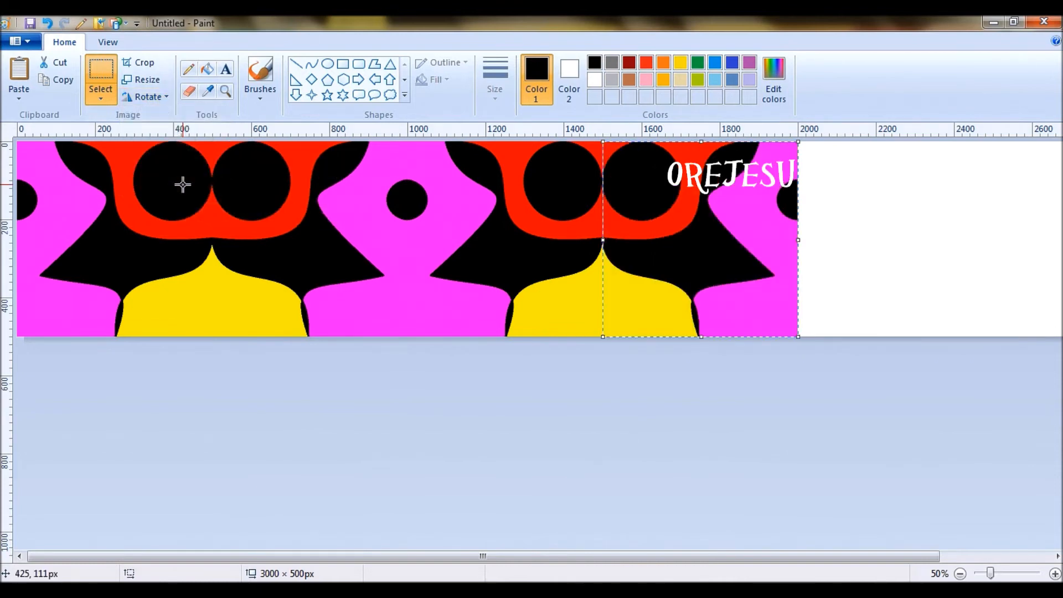
click(479, 399)
Paste a fifth copy of the tile and align it flush with the row, starting at 2000 px.
key(ctrl+v)
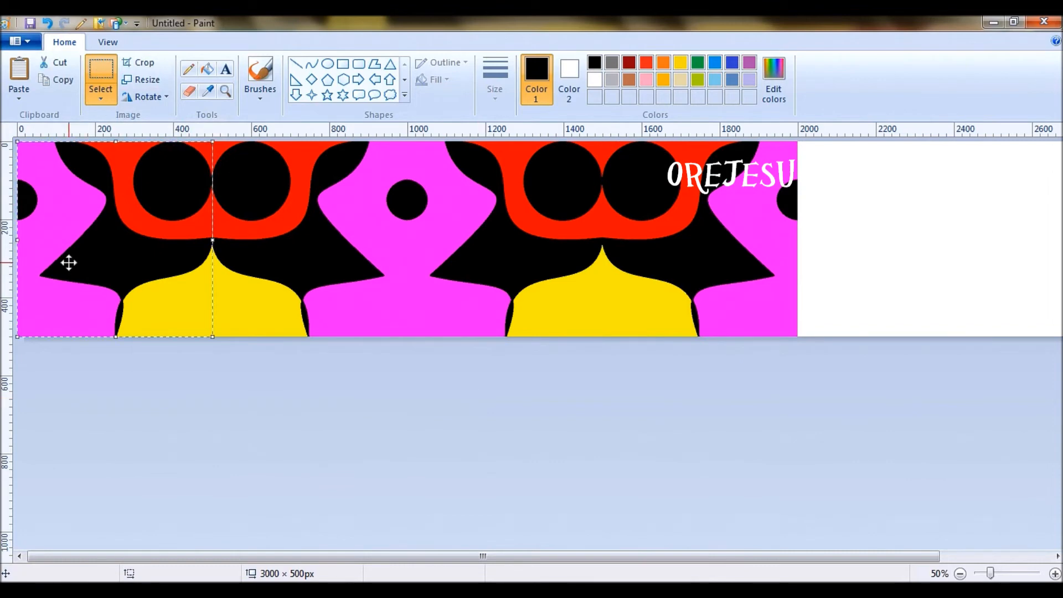
drag(69, 261, 750, 253)
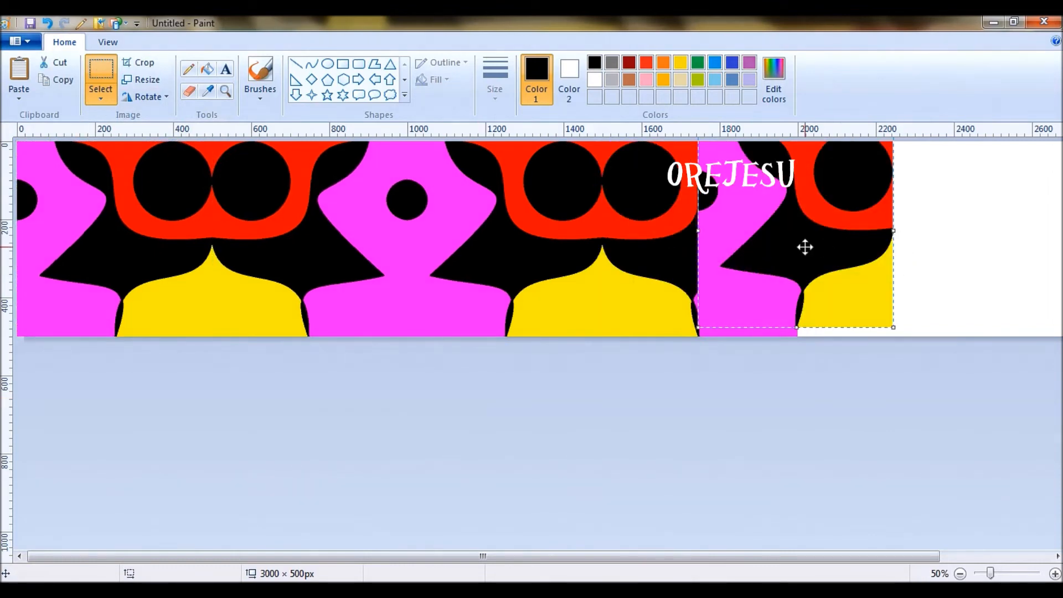
drag(805, 247, 904, 257)
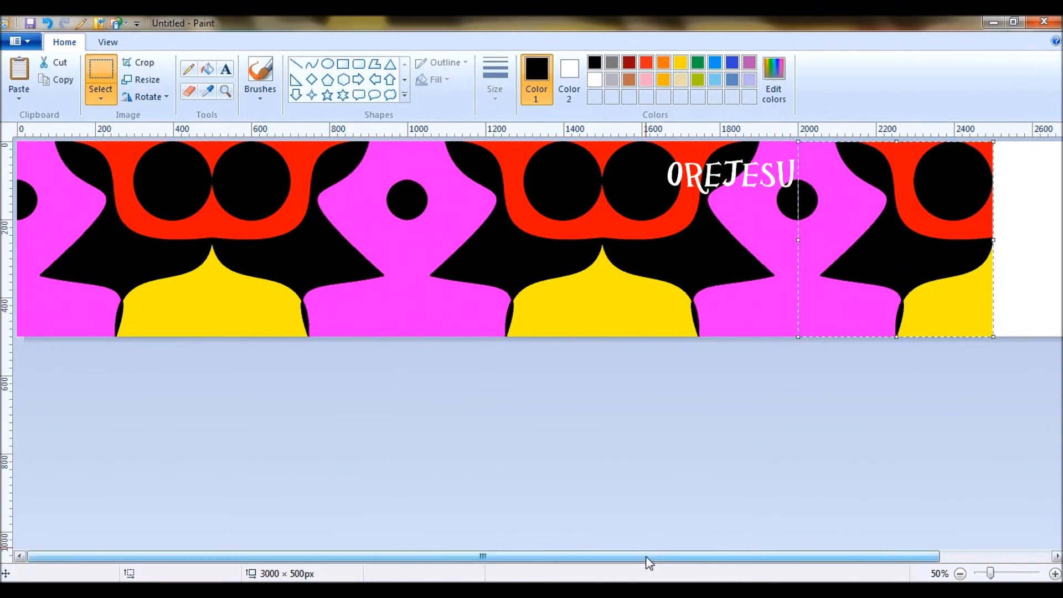
Paste a sixth tile into the remaining space starting at 2500 px and flip it horizontally.
drag(648, 556, 759, 556)
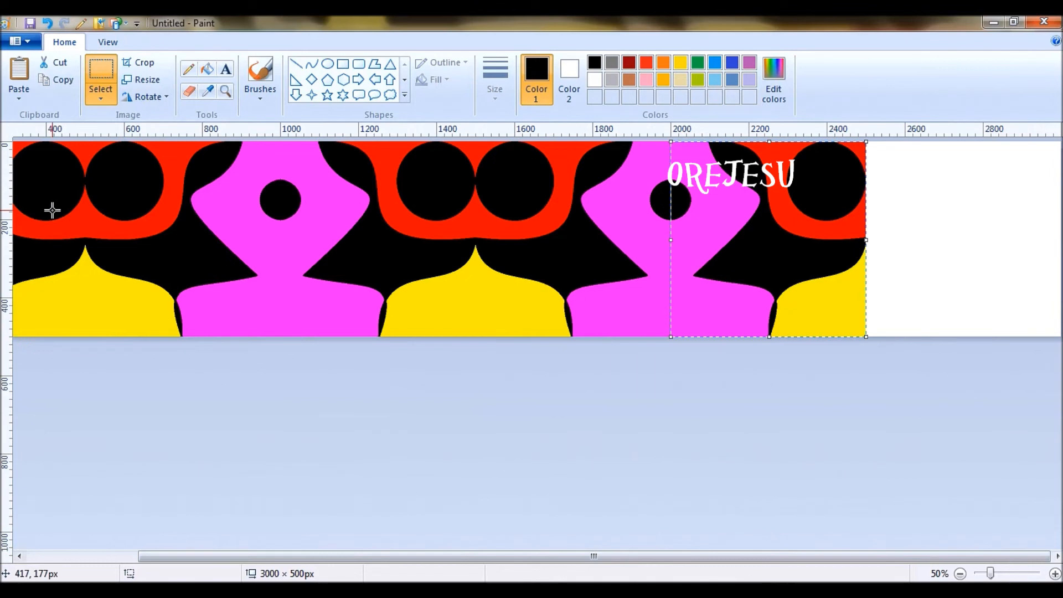
key(ctrl+v)
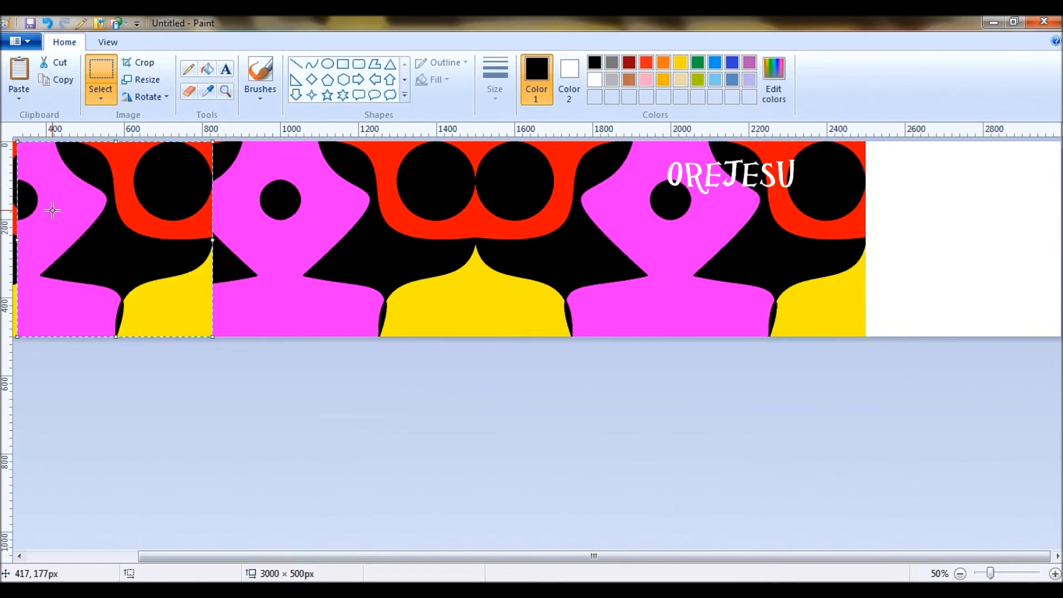
drag(65, 214, 912, 214)
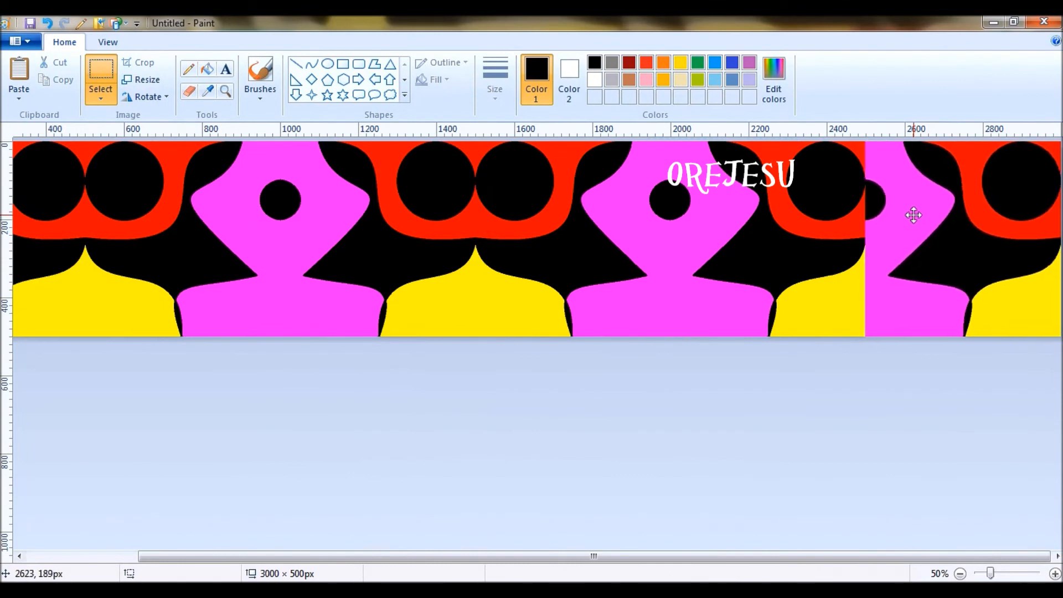
click(161, 97)
click(177, 185)
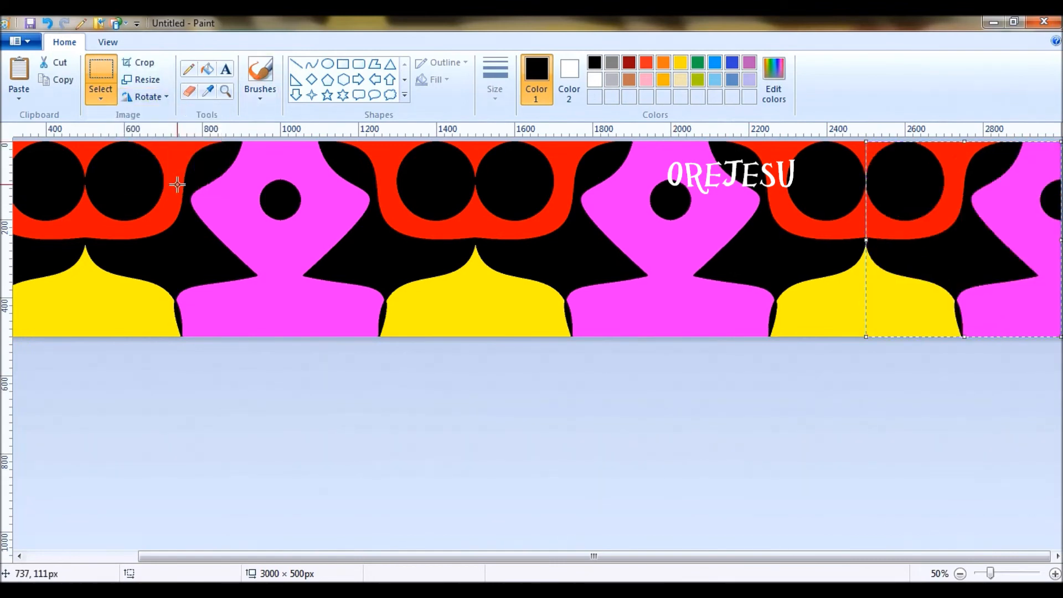
click(406, 445)
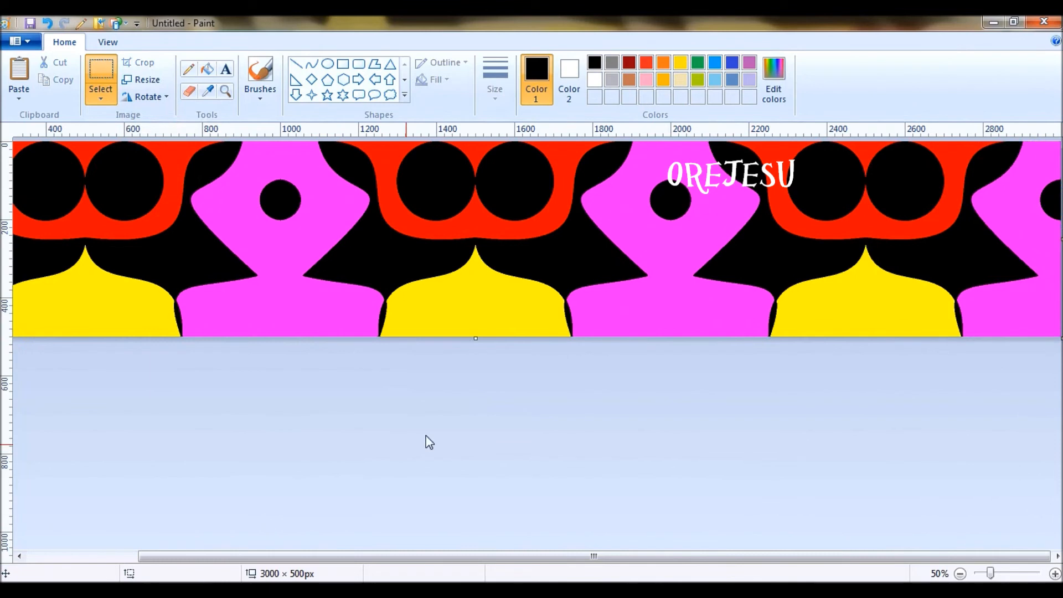
Copy the complete strip of six tiles and extend the canvas downward to 3000 × 1000 px.
click(960, 573)
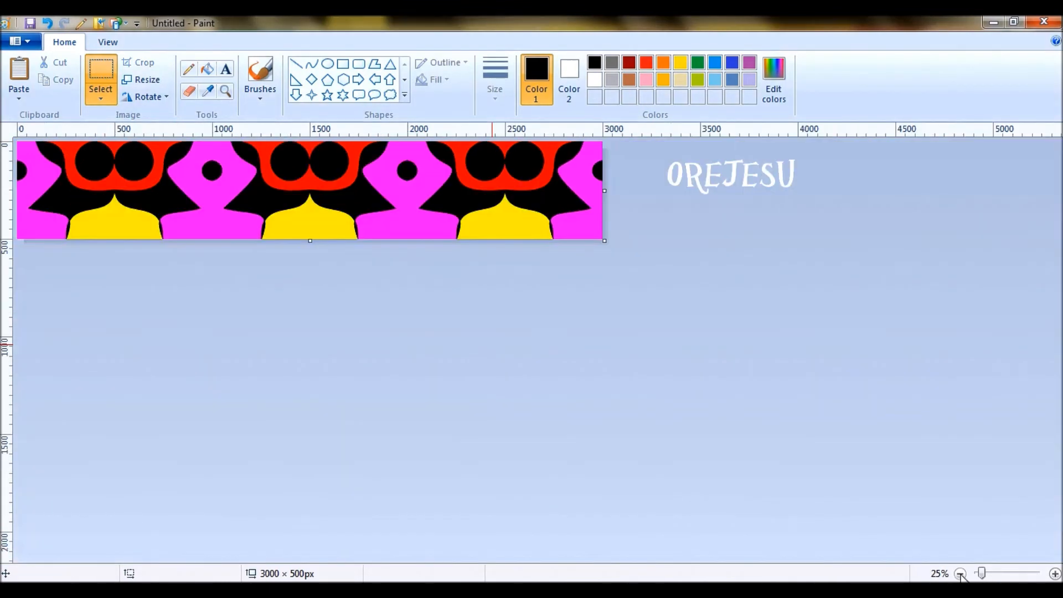
key(ctrl+a)
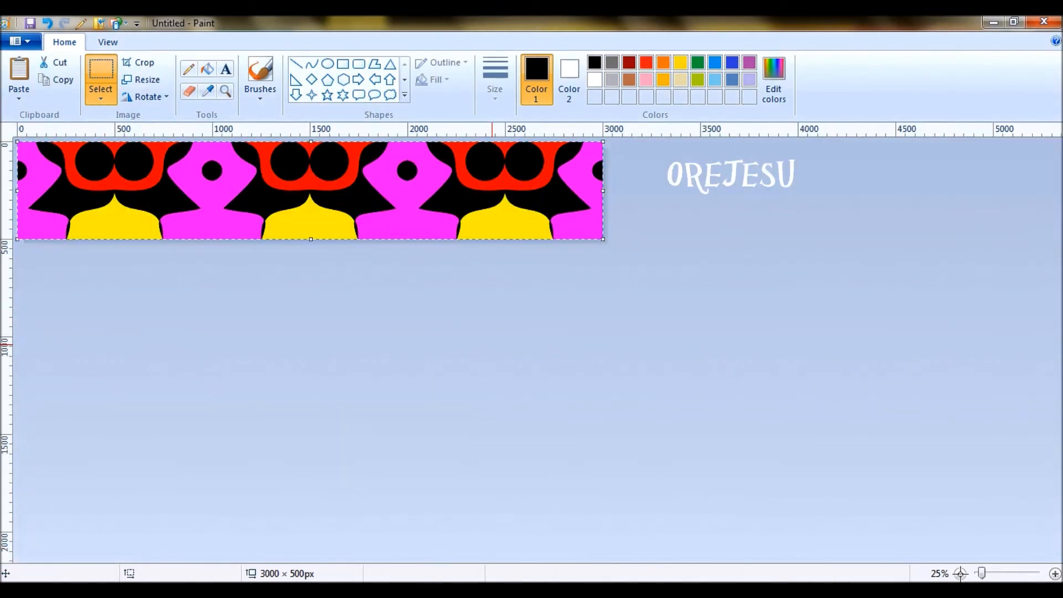
click(337, 332)
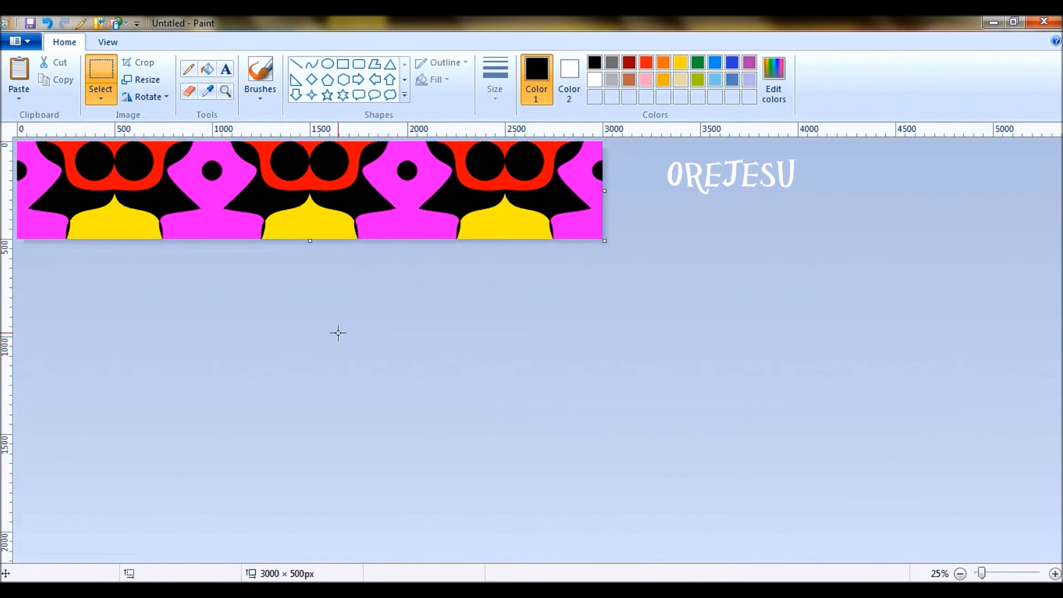
drag(310, 242, 327, 337)
Paste the strip into the empty lower half of the canvas and rotate it 180°.
key(ctrl+v)
drag(278, 170, 278, 270)
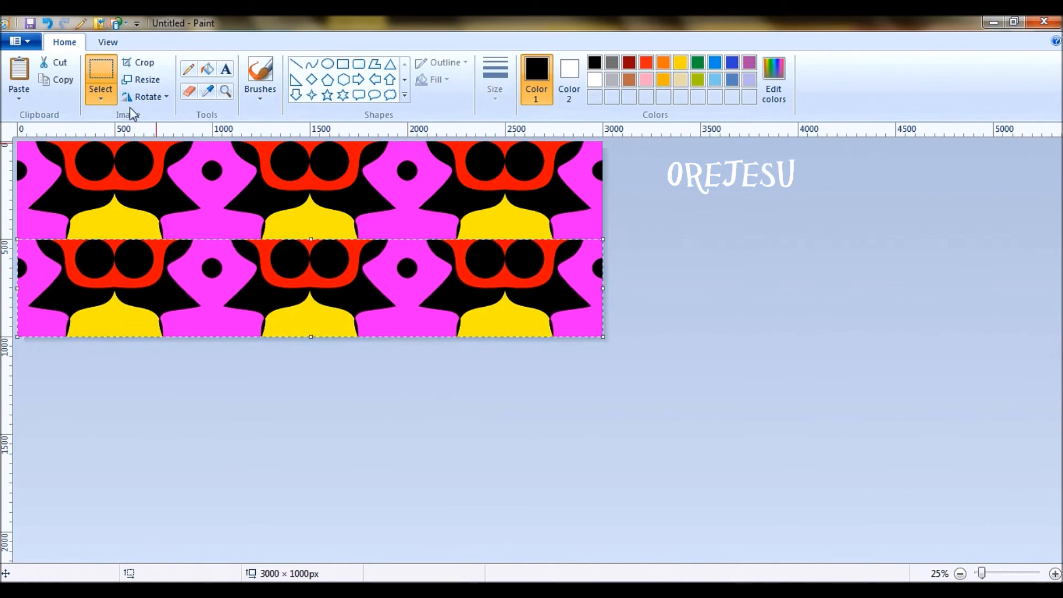
click(164, 98)
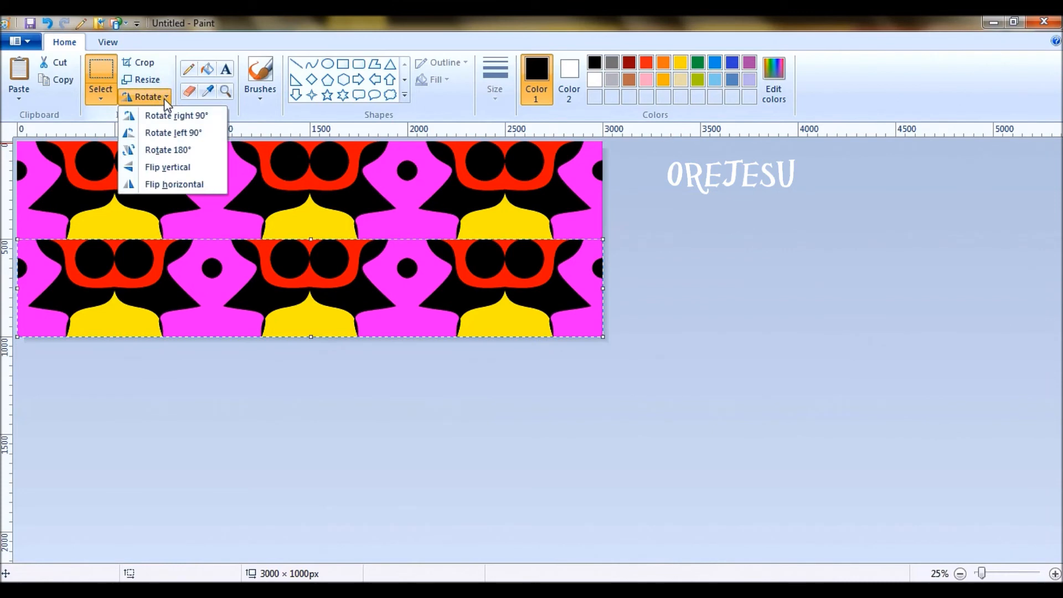
click(176, 149)
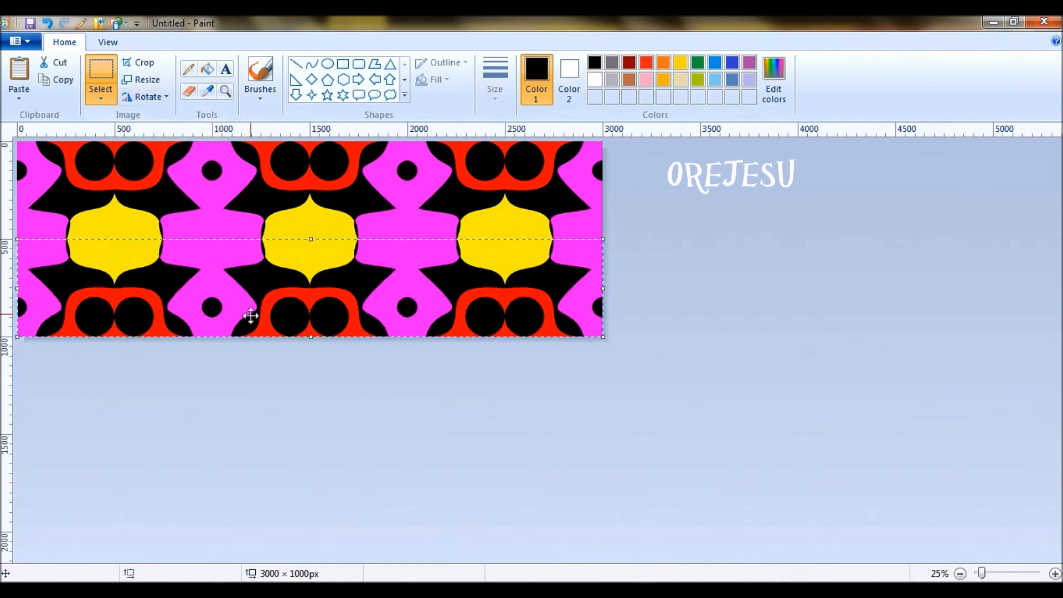
click(323, 476)
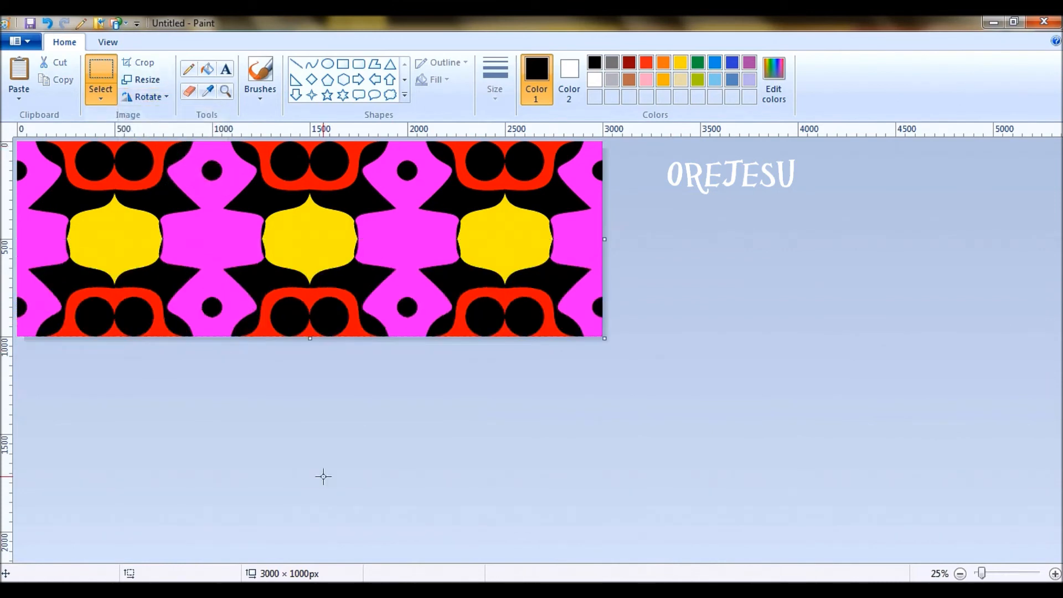
Copy the whole two-row pattern and extend the canvas downward to 3000 × 2000 px.
key(ctrl+a)
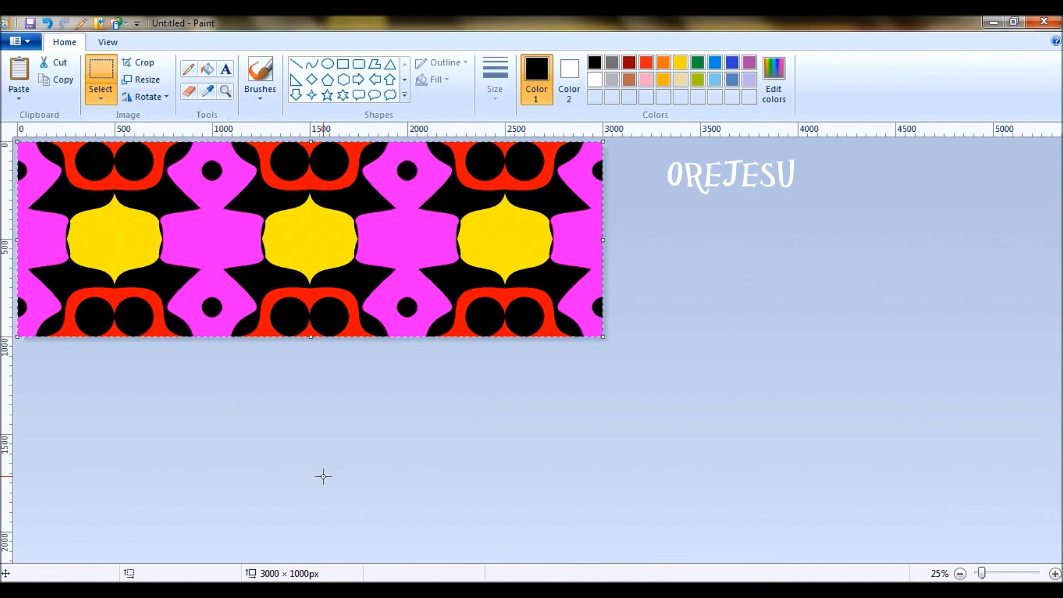
click(267, 405)
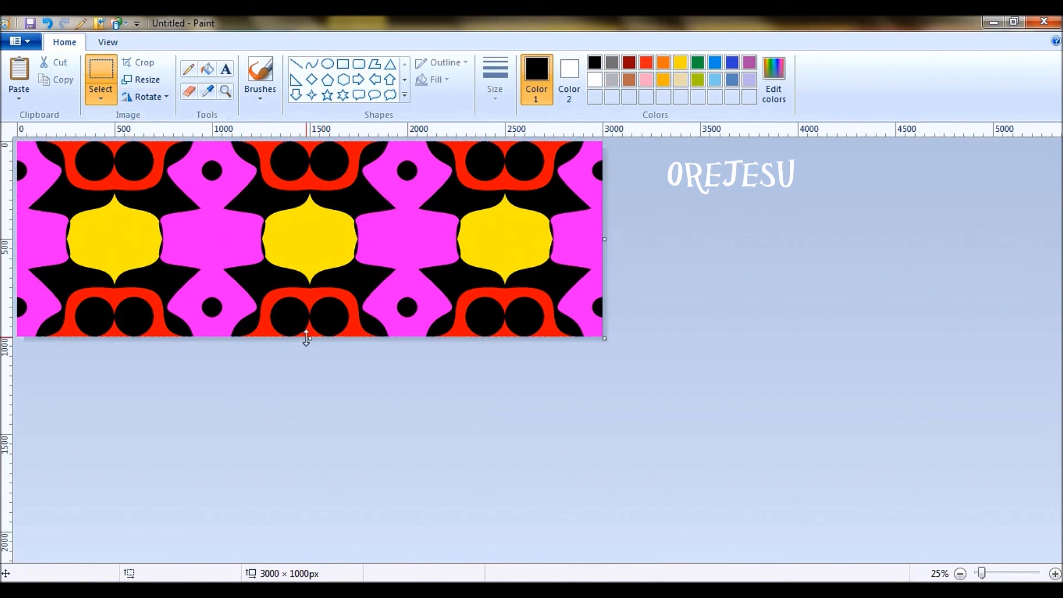
drag(309, 338, 353, 531)
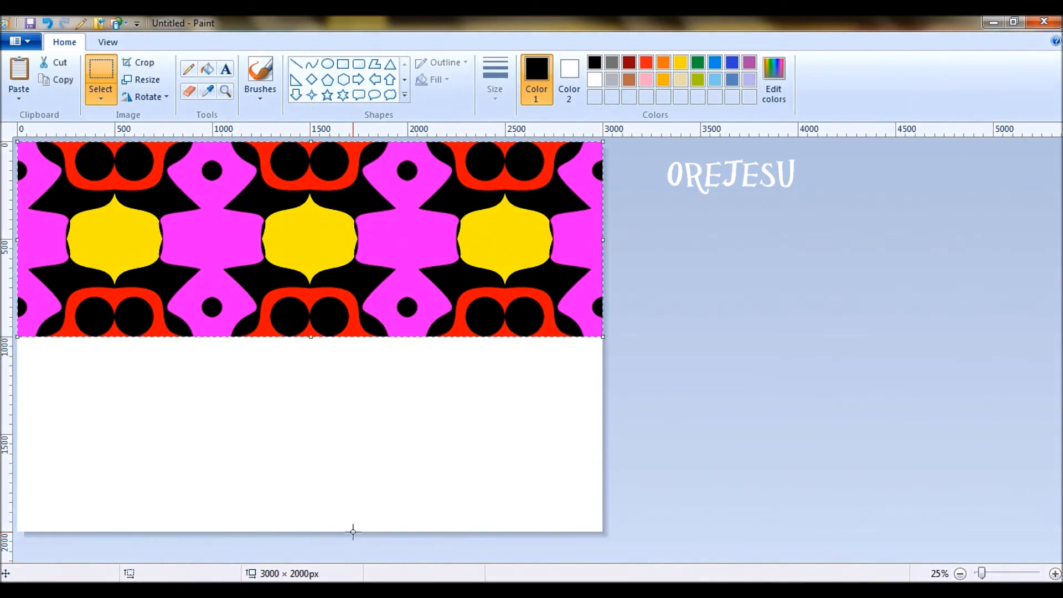
Place the pasted two-row pattern in the empty lower half, closing the gap to the rows above.
click(313, 413)
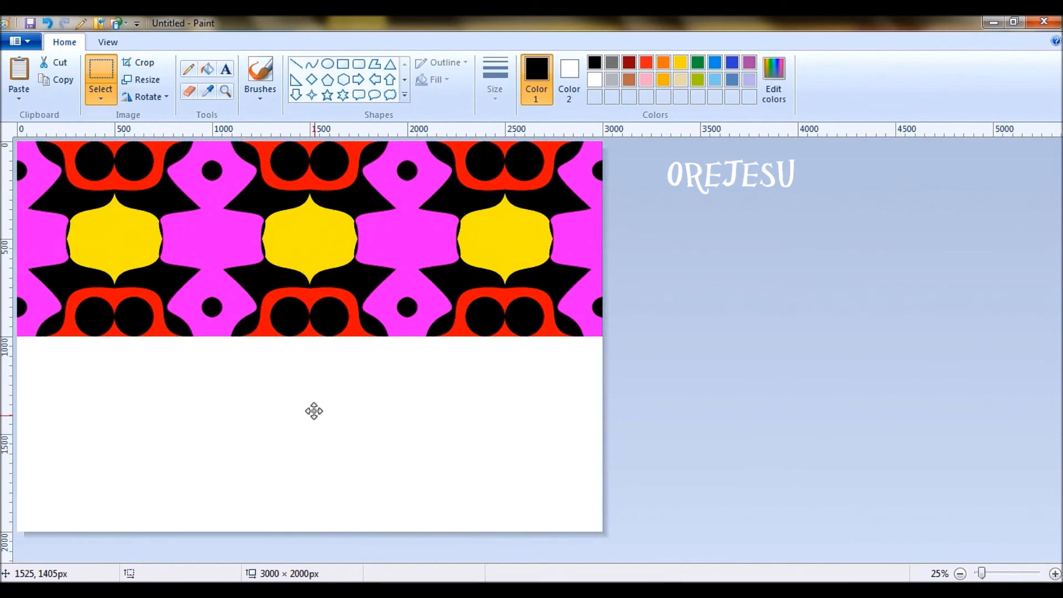
drag(314, 411, 311, 396)
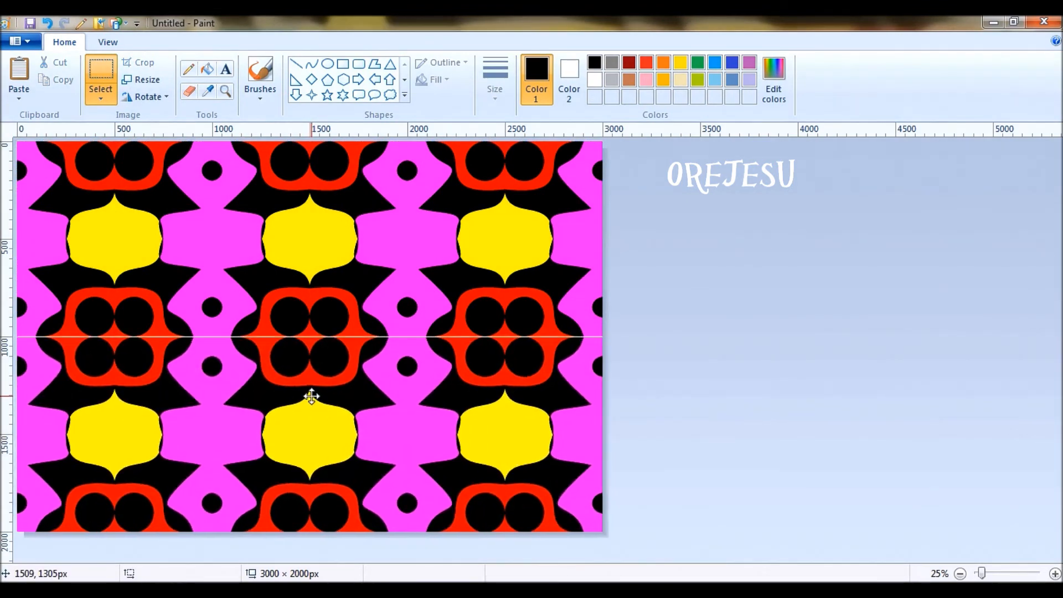
drag(311, 395, 311, 395)
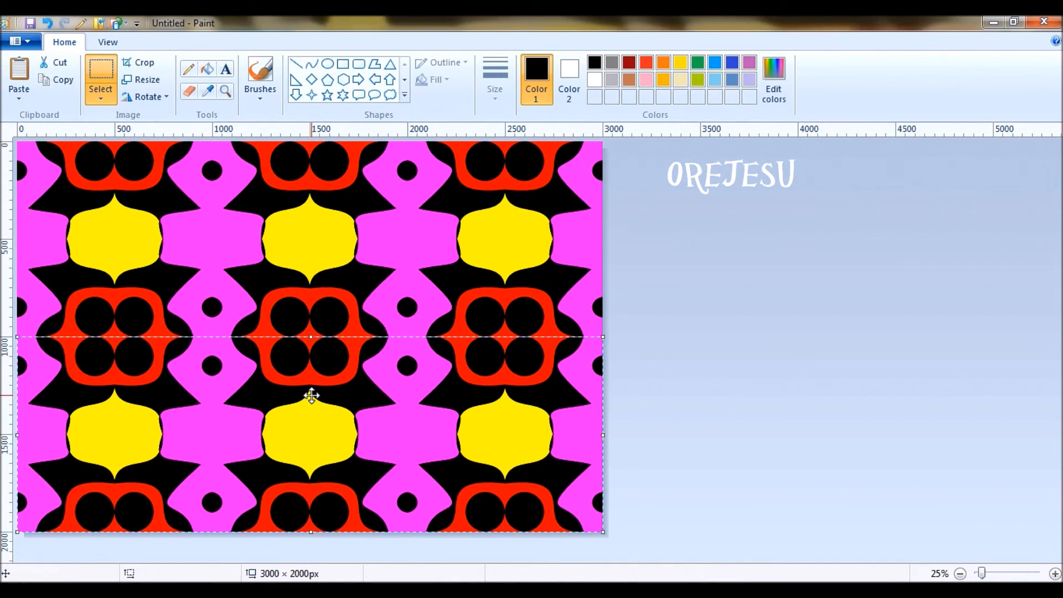
click(726, 361)
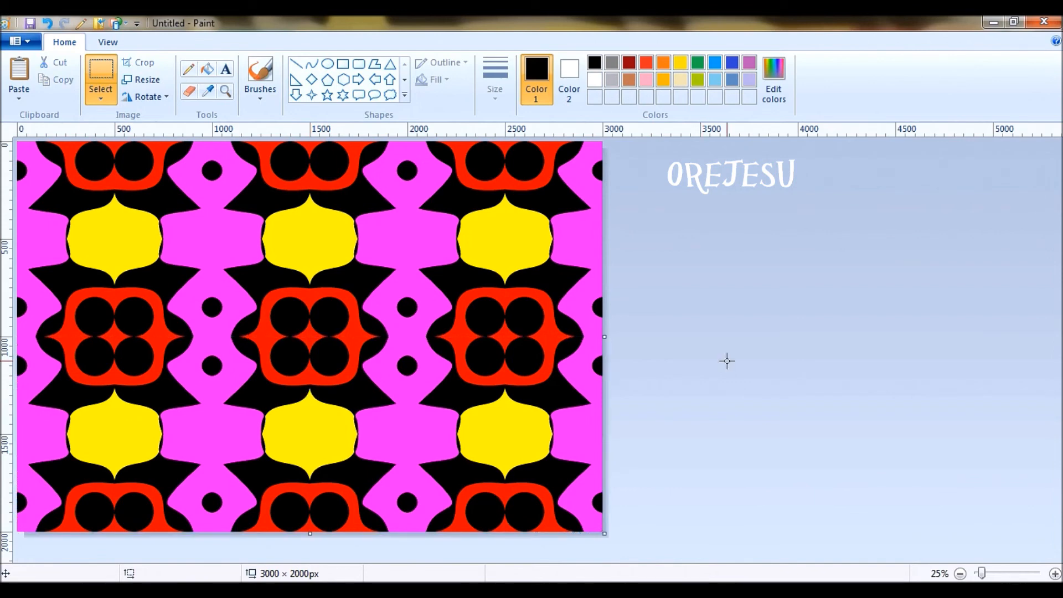
Extend the canvas downward to 3000 × 3000 px and fill the new area with another pasted copy of the two-row pattern.
click(960, 573)
drag(164, 337, 180, 434)
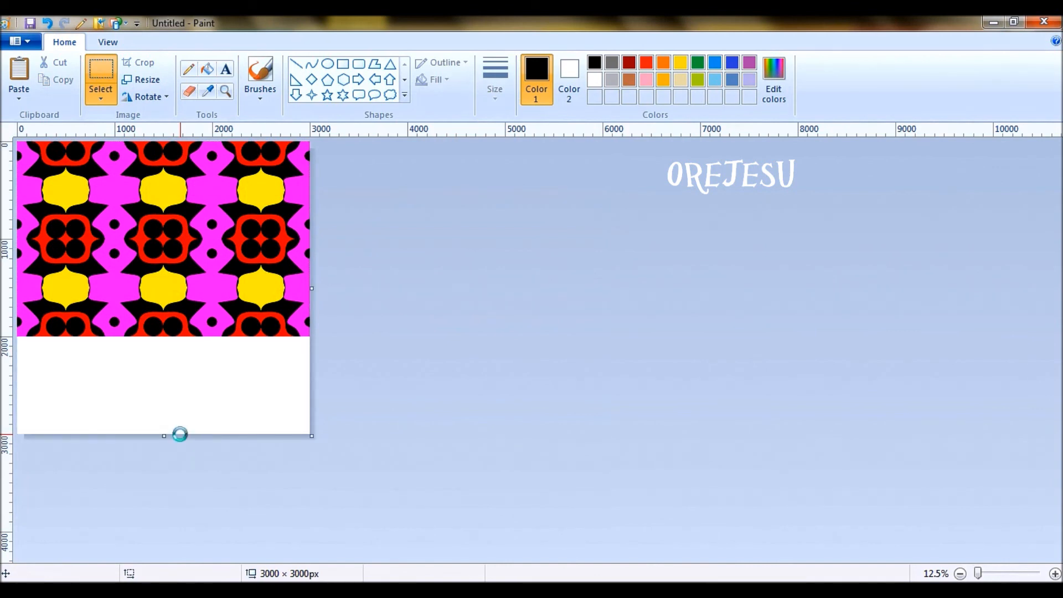
key(ctrl+v)
drag(143, 288, 139, 381)
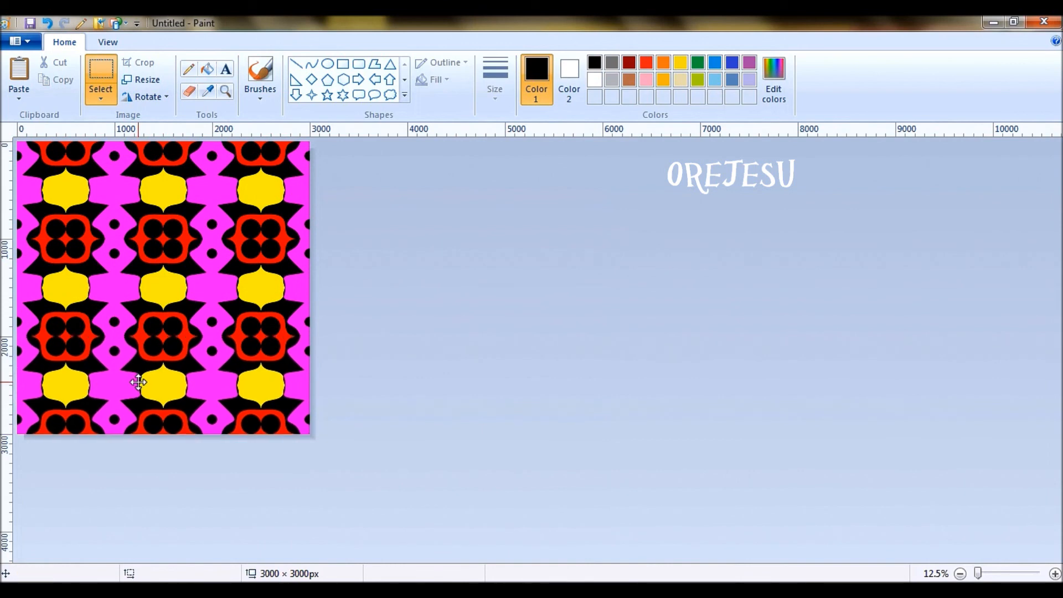
click(565, 317)
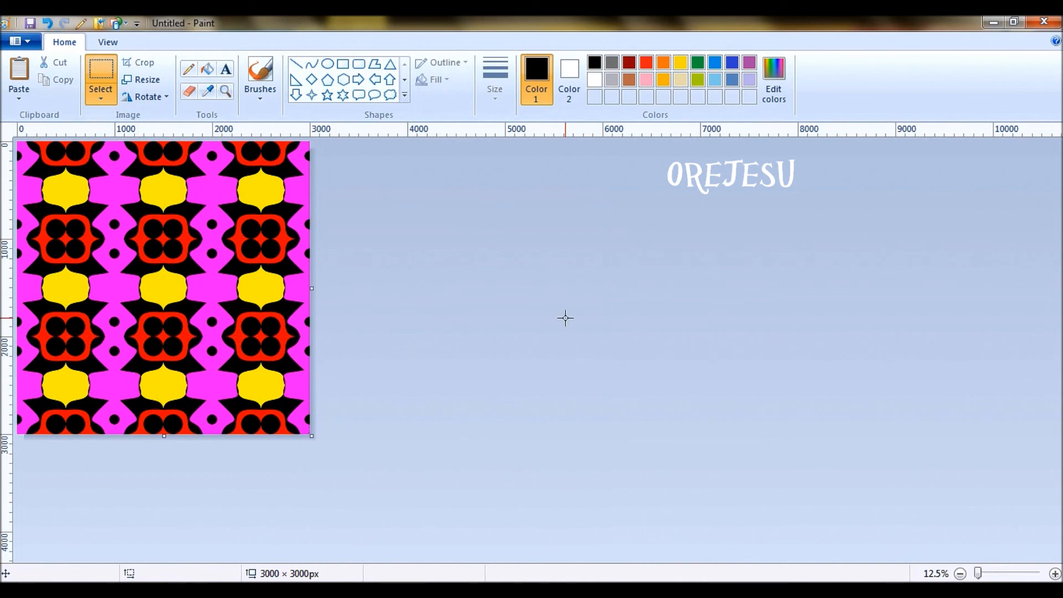